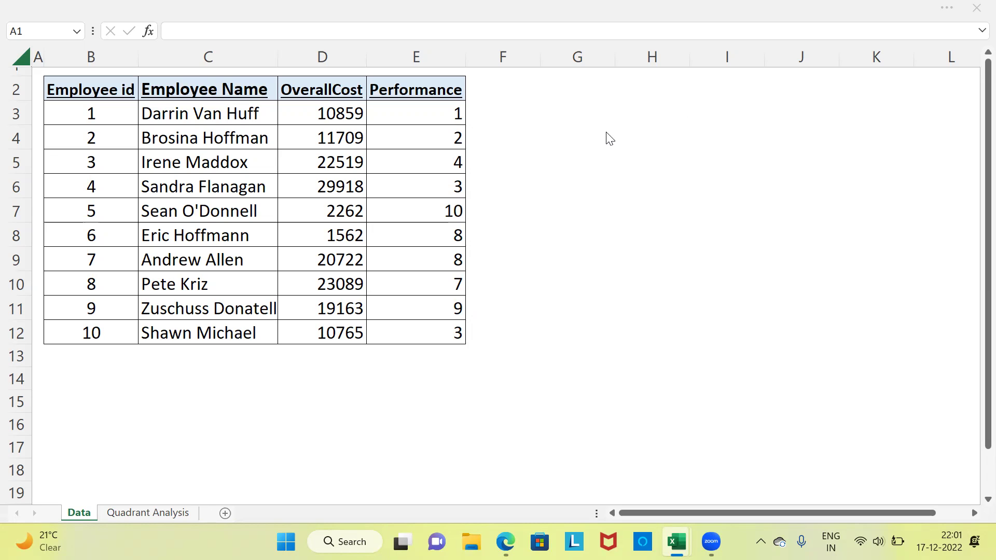
# Step: Examine the employee table's four column headings and the id, name, cost and performance entries in its first two data rows
pyautogui.click(100, 89)
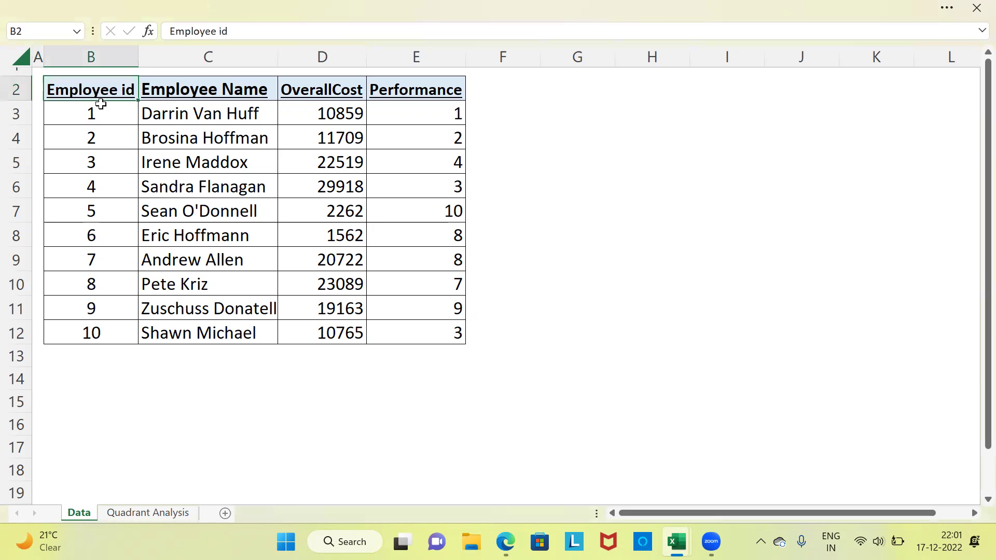
pyautogui.click(189, 86)
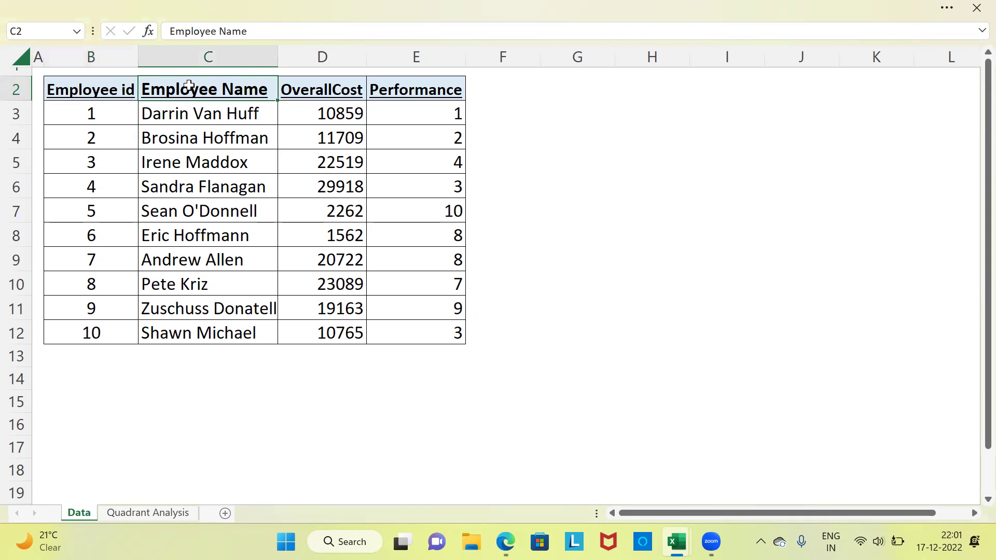
pyautogui.click(305, 89)
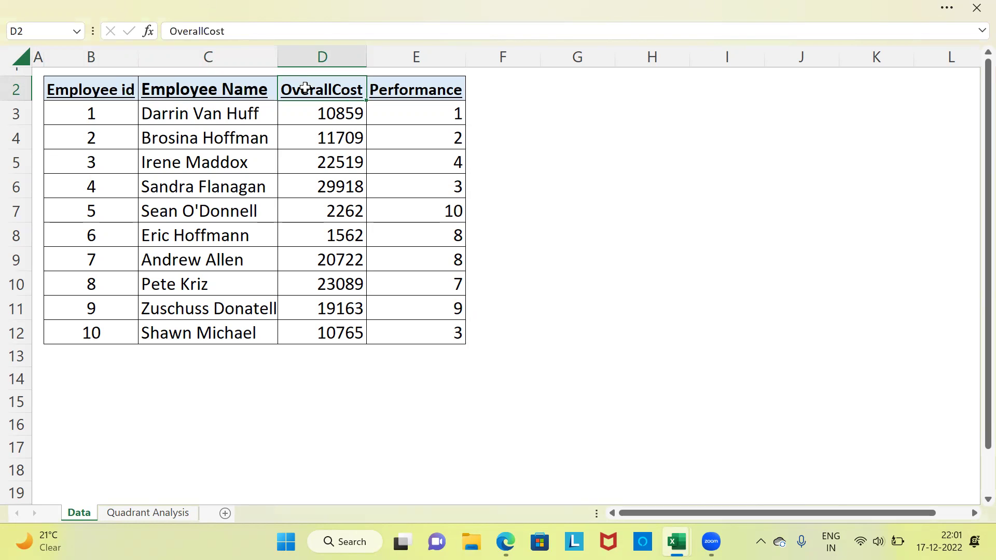
pyautogui.click(403, 87)
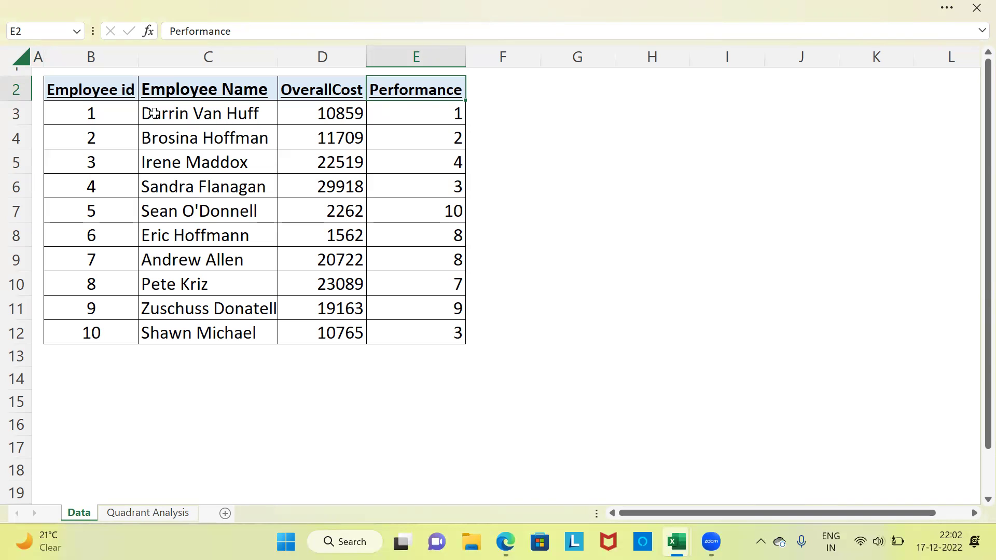
pyautogui.click(118, 115)
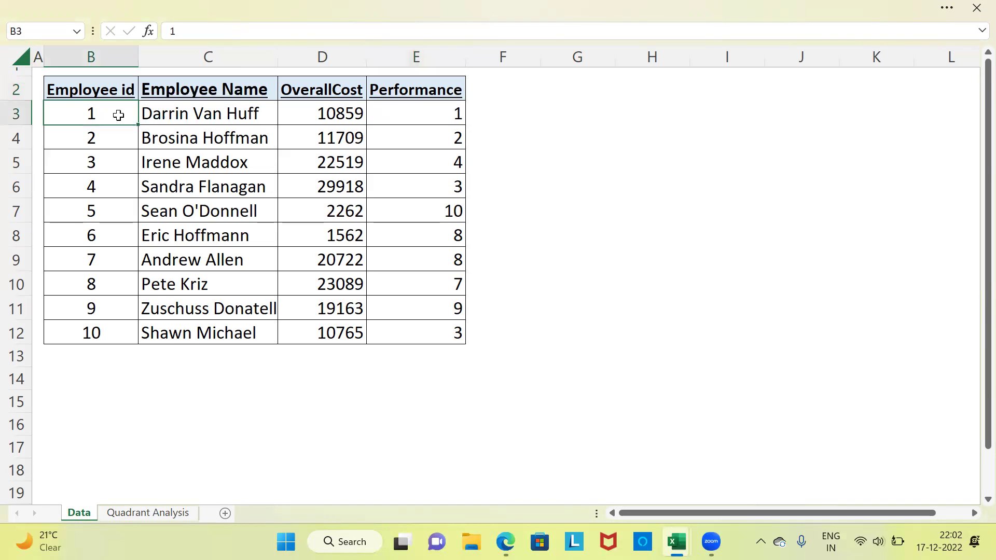
pyautogui.click(178, 117)
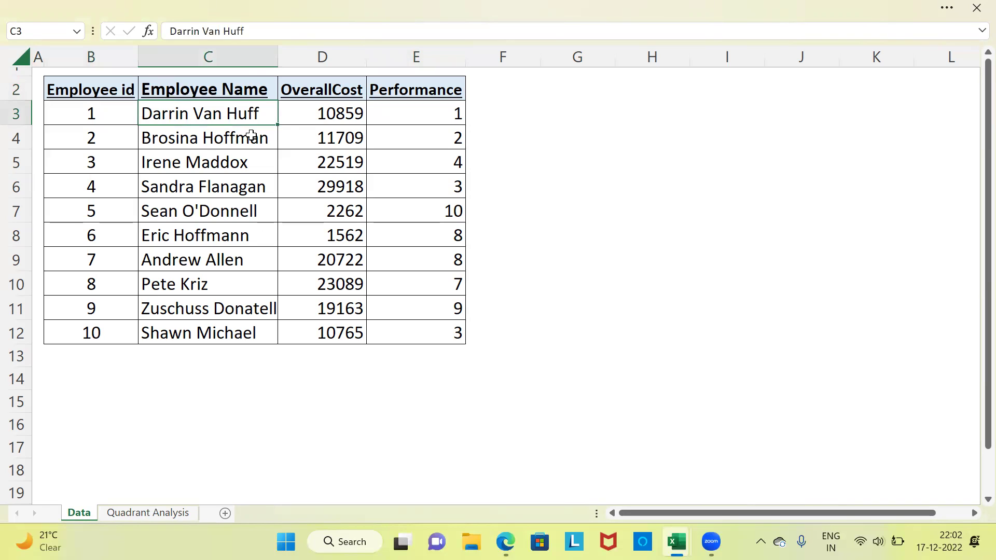
pyautogui.click(303, 119)
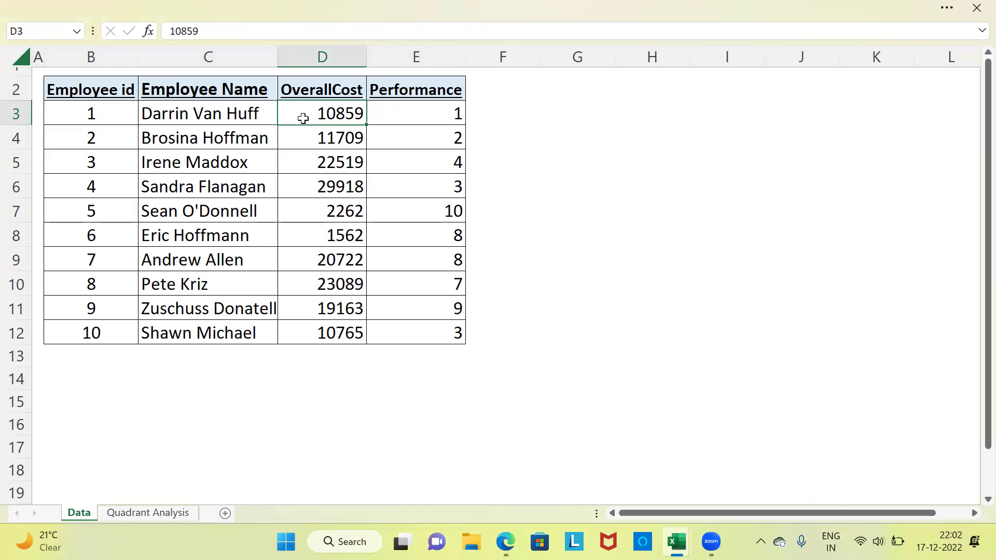
pyautogui.click(396, 118)
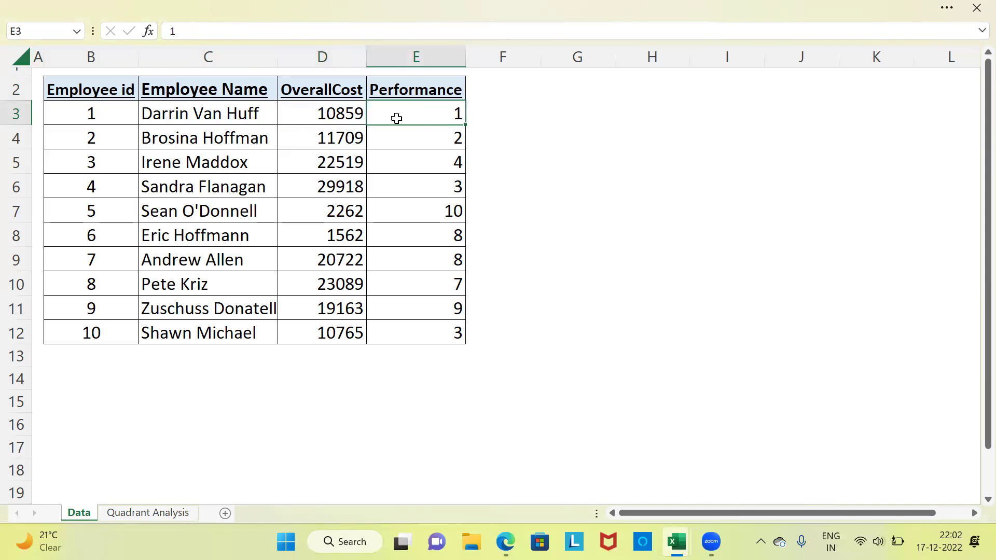
pyautogui.click(209, 134)
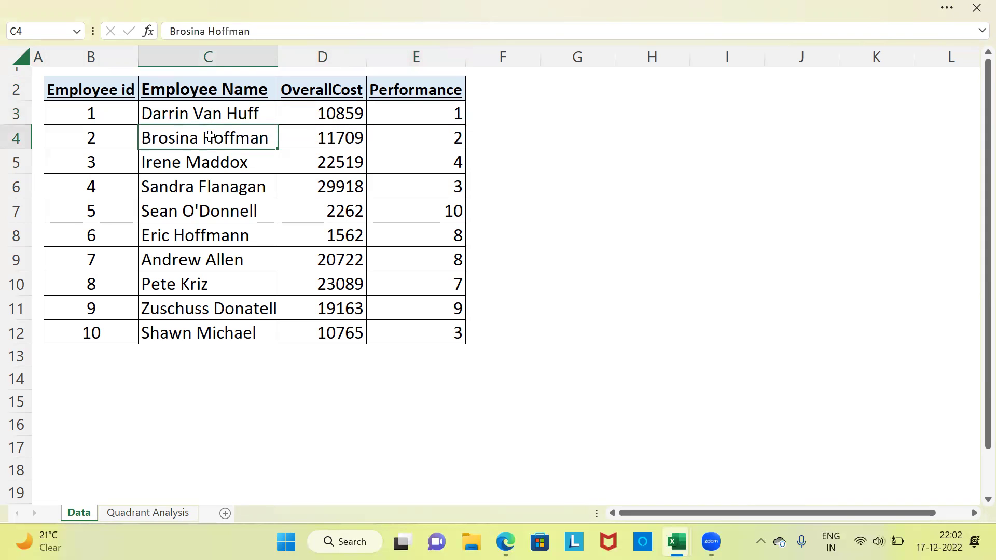
pyautogui.click(311, 141)
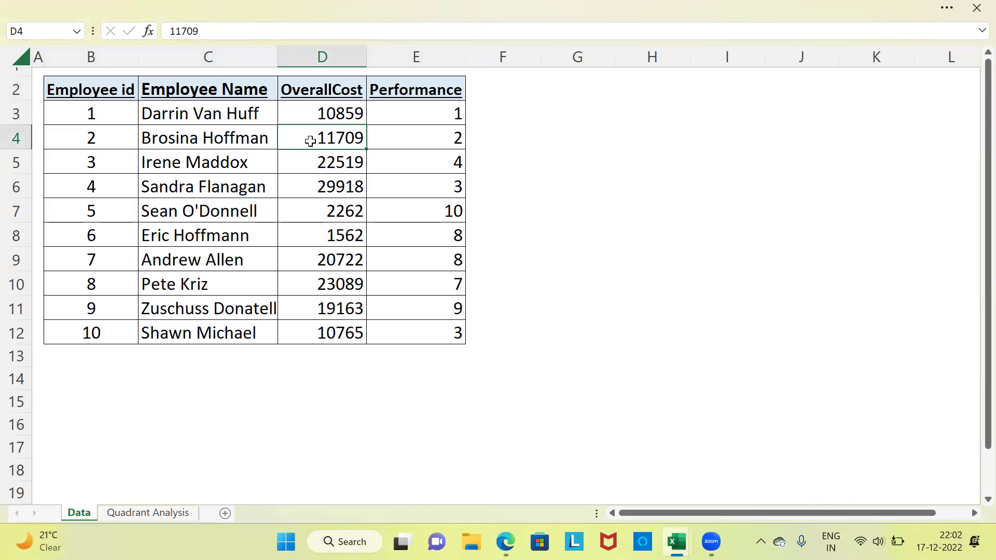
pyautogui.click(401, 139)
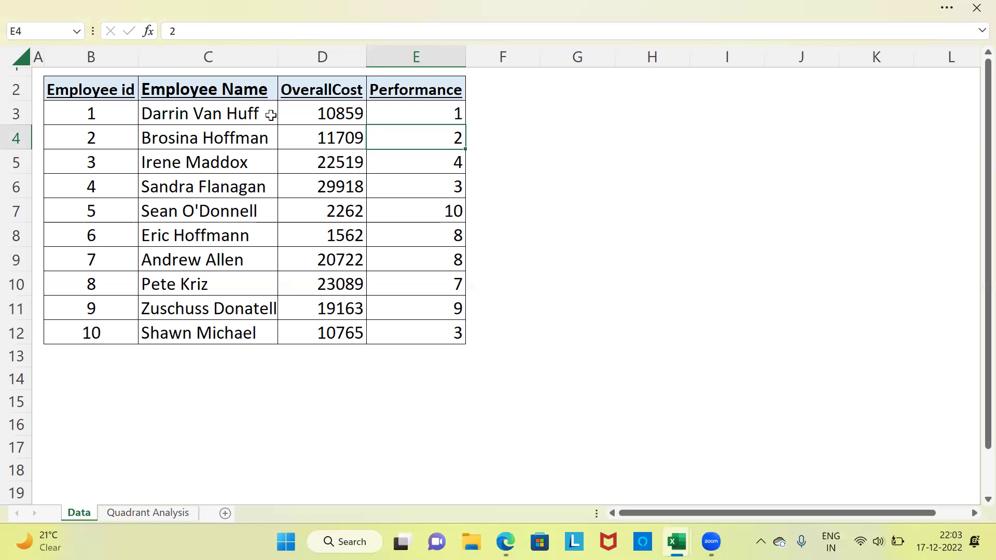
# Step: Insert a markers-only scatter chart from the OverallCost and Performance columns, including their headings (D2:E12)
pyautogui.click(317, 93)
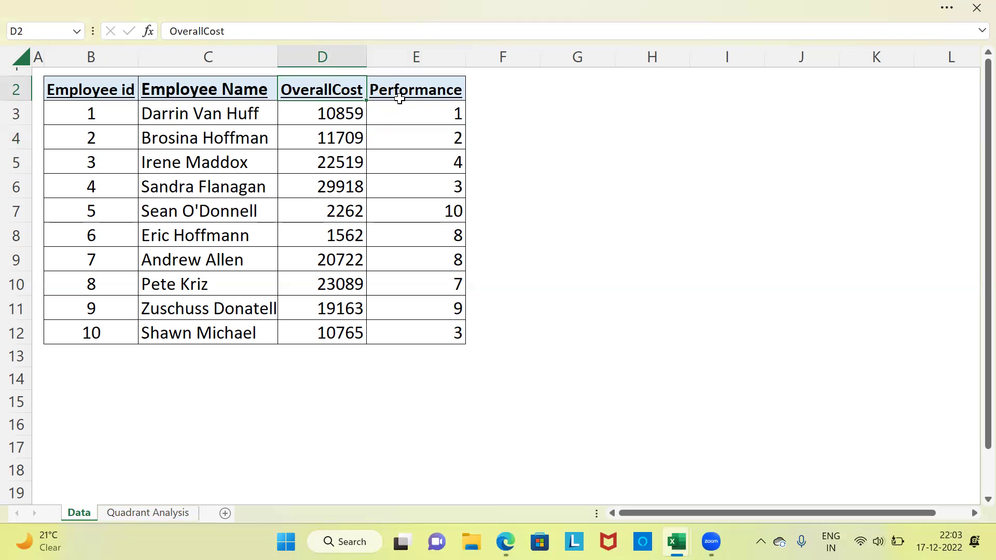
pyautogui.click(311, 114)
pyautogui.moveTo(312, 89); pyautogui.dragTo(426, 335)
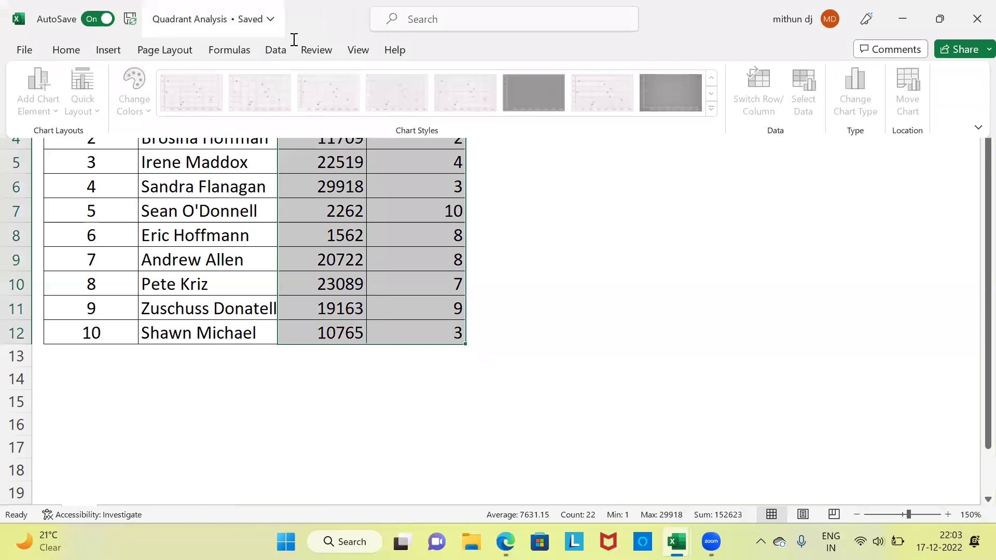
pyautogui.click(107, 52)
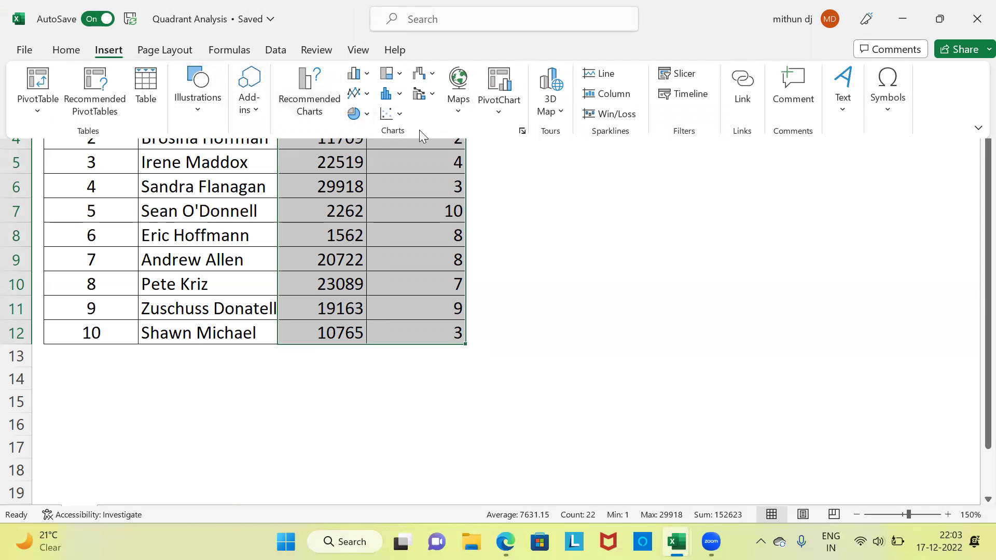
pyautogui.click(390, 115)
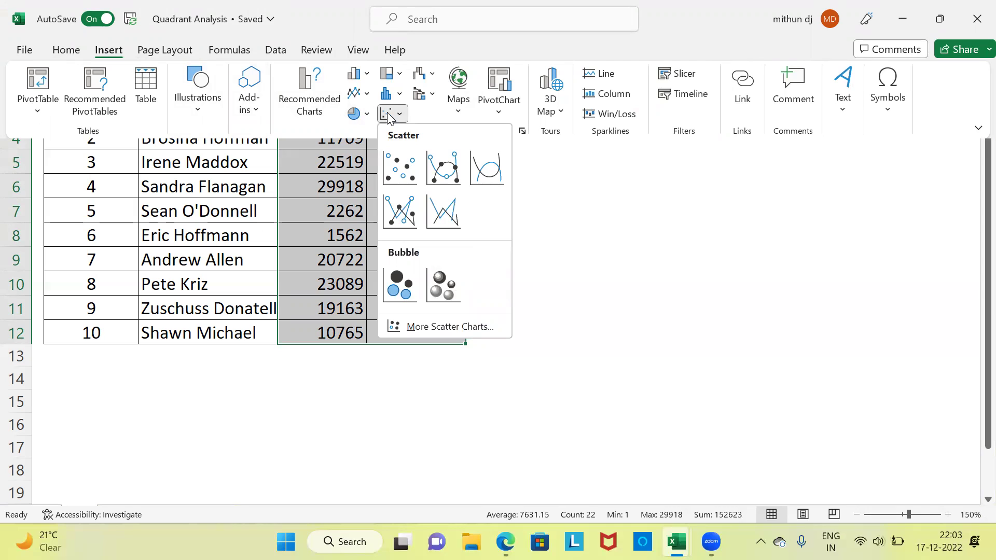
pyautogui.click(401, 169)
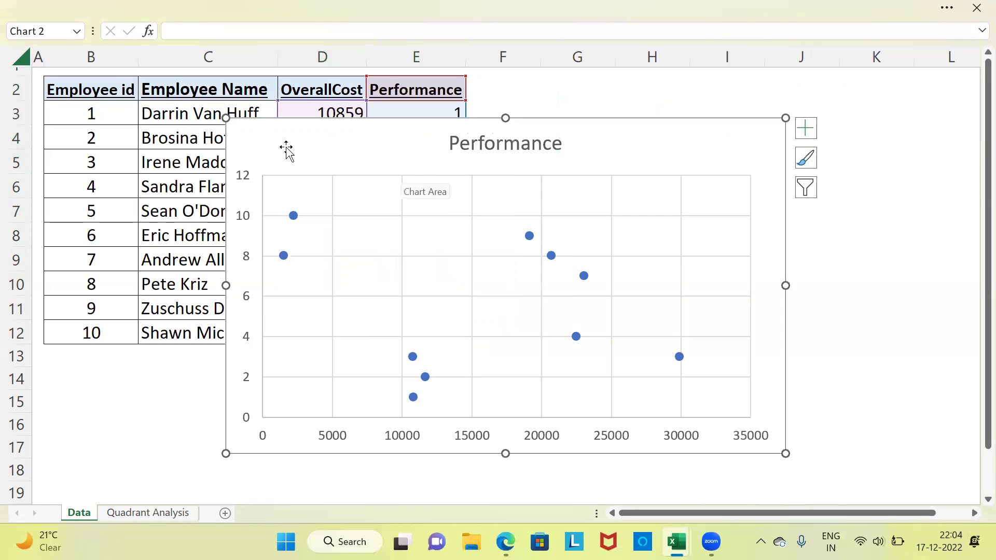
# Step: Resize the scatter chart and place it beside the employee table, spanning about columns F to L from row 2
pyautogui.moveTo(226, 119); pyautogui.dragTo(414, 135)
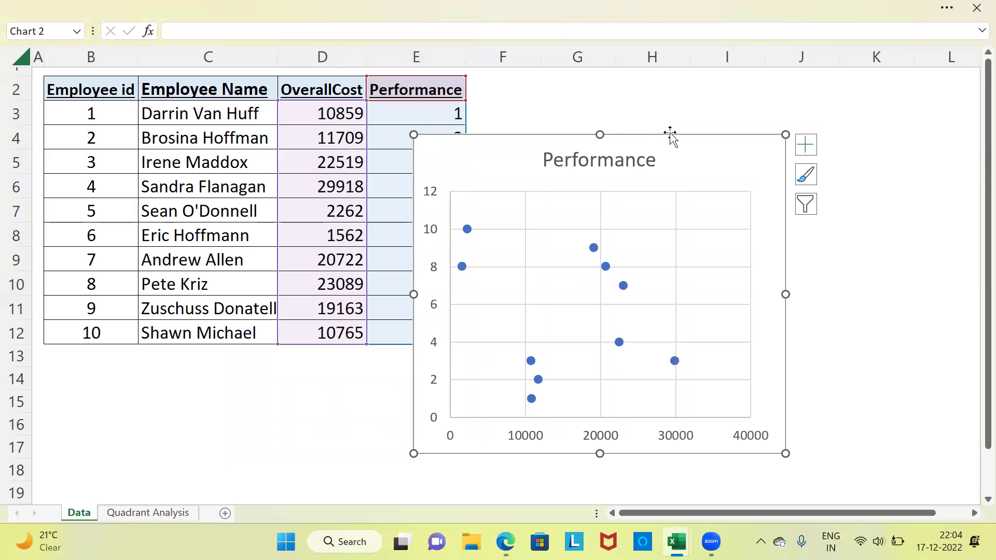
pyautogui.moveTo(671, 134); pyautogui.dragTo(762, 77)
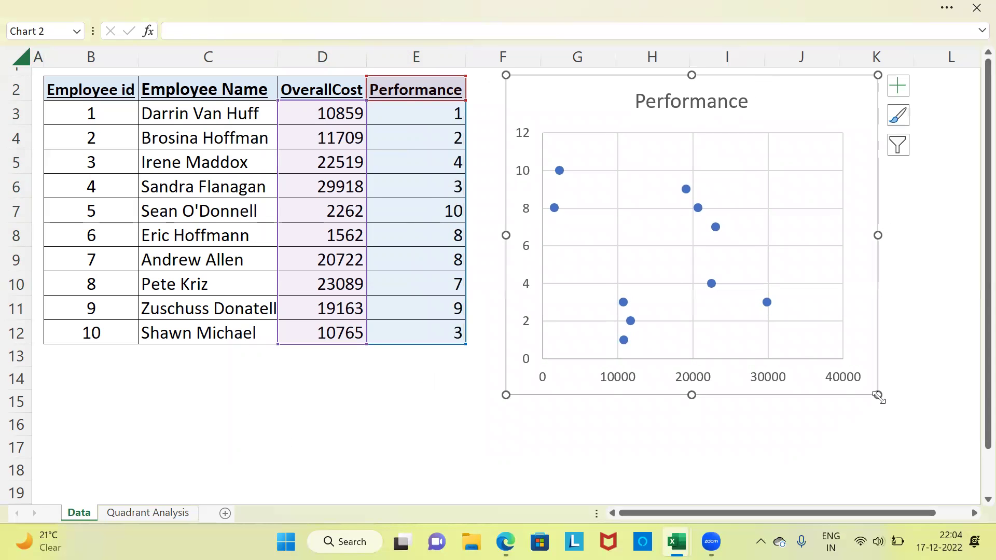
pyautogui.moveTo(878, 396); pyautogui.dragTo(946, 384)
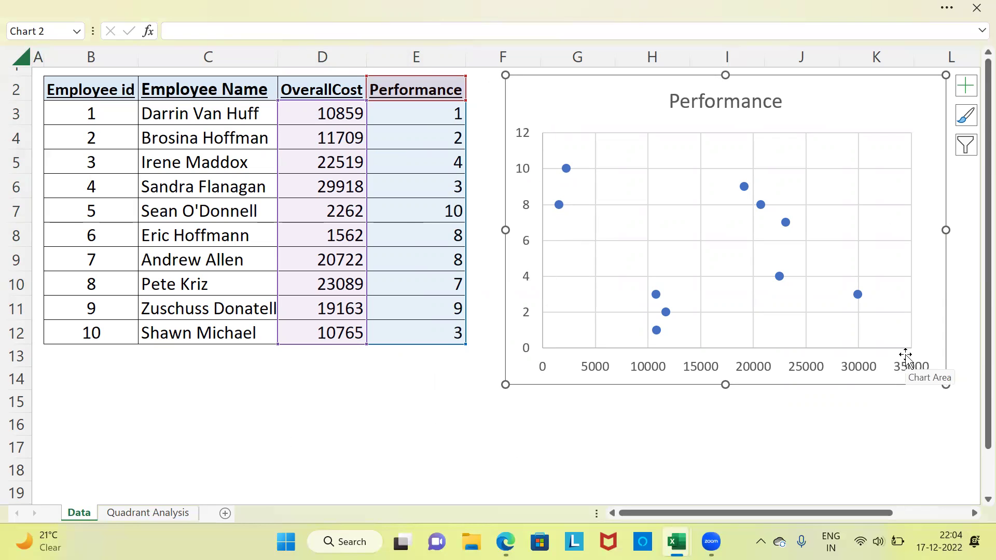
# Step: Delete the horizontal and vertical gridlines from the scatter chart
pyautogui.click(850, 240)
pyautogui.press('Delete')
pyautogui.click(807, 250)
pyautogui.press('Delete')
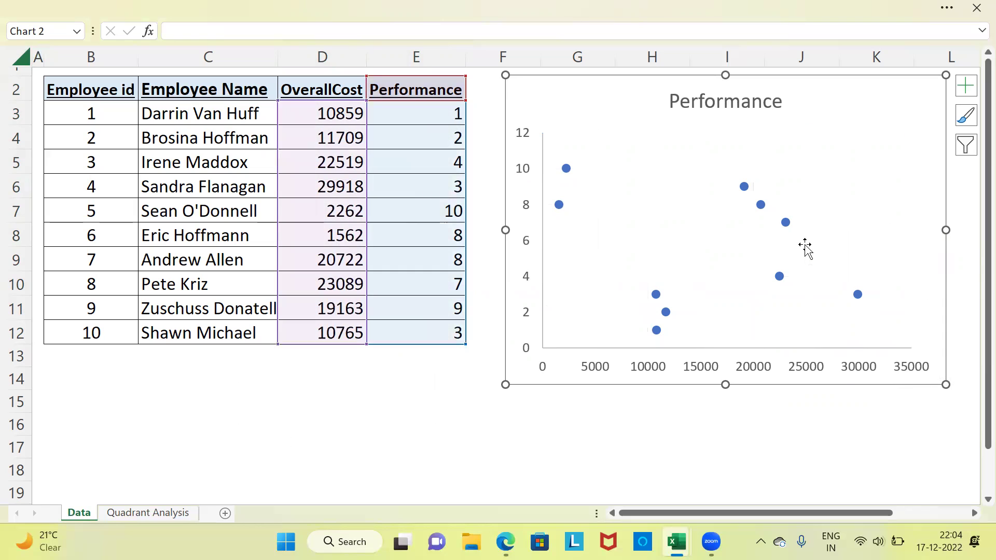
pyautogui.click(549, 418)
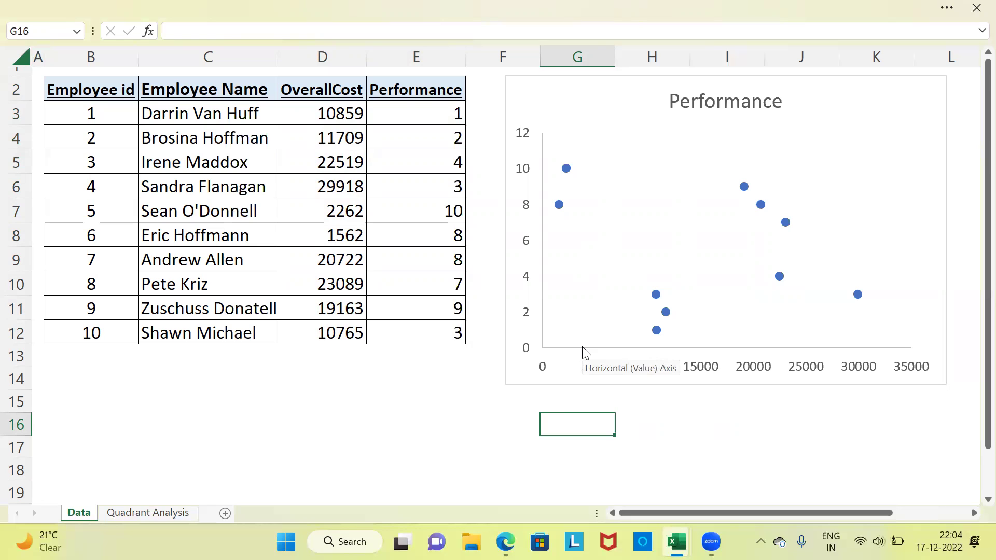
# Step: Add axis titles to both axes of the scatter chart
pyautogui.click(549, 210)
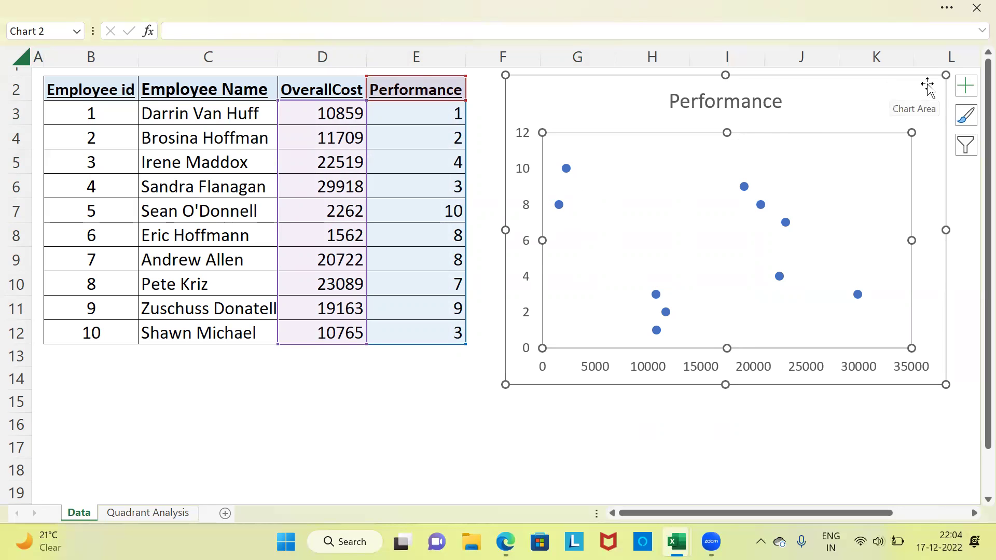
pyautogui.click(966, 90)
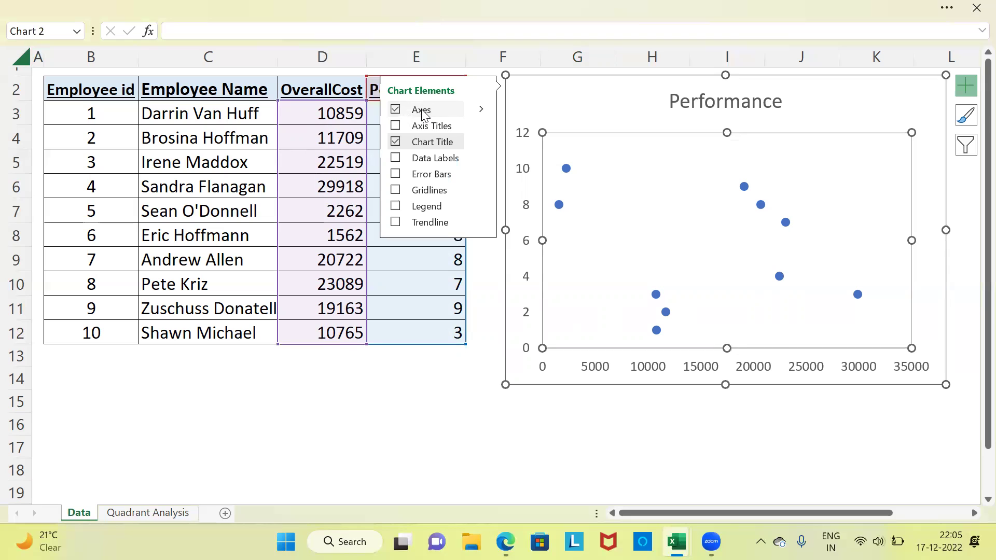
pyautogui.click(410, 125)
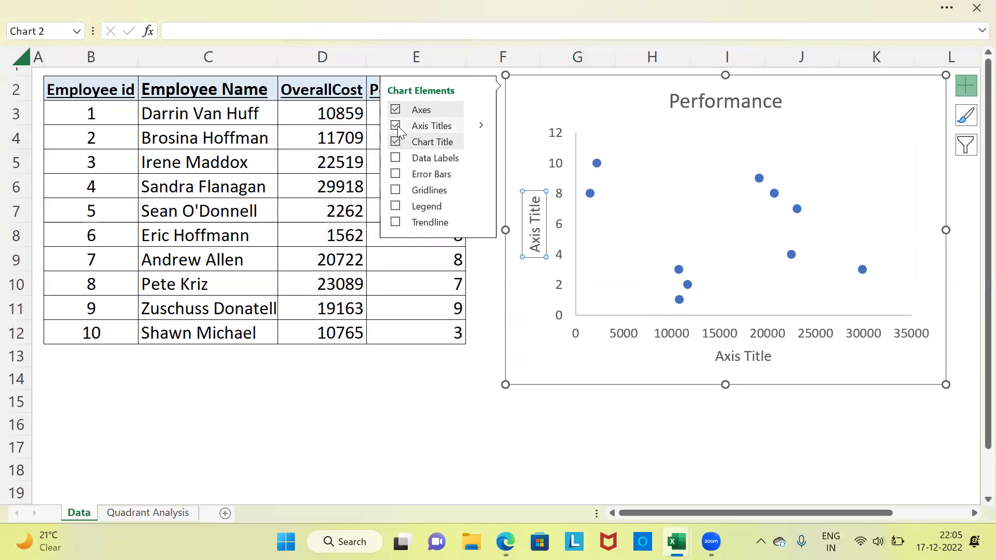
pyautogui.click(478, 292)
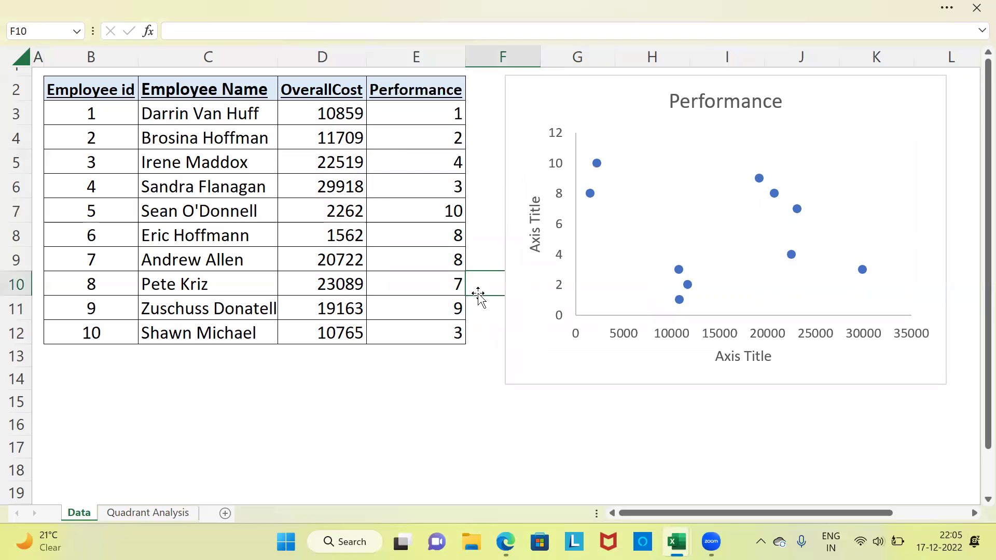
# Step: Change the vertical axis title of the chart to "Performance"
pyautogui.click(536, 251)
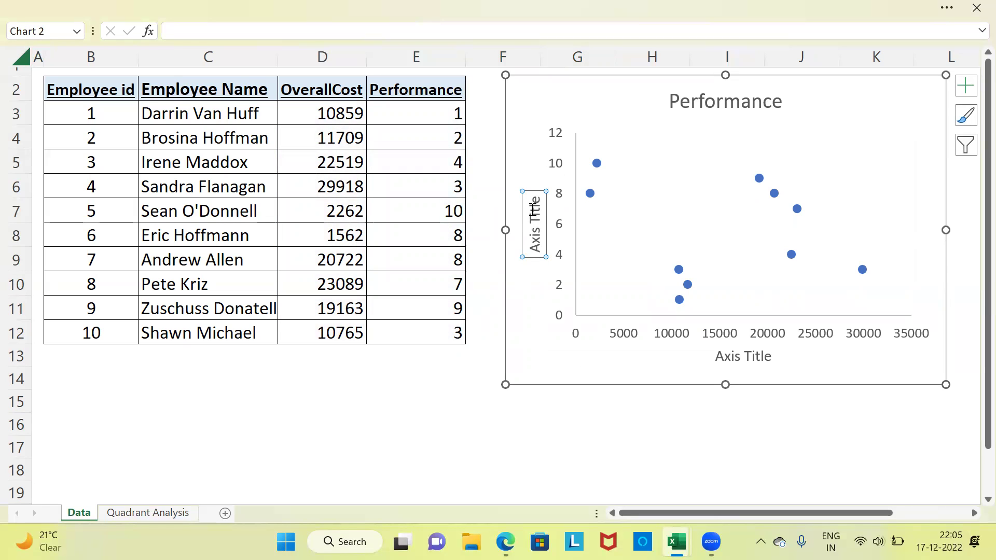
pyautogui.moveTo(537, 251); pyautogui.dragTo(528, 204)
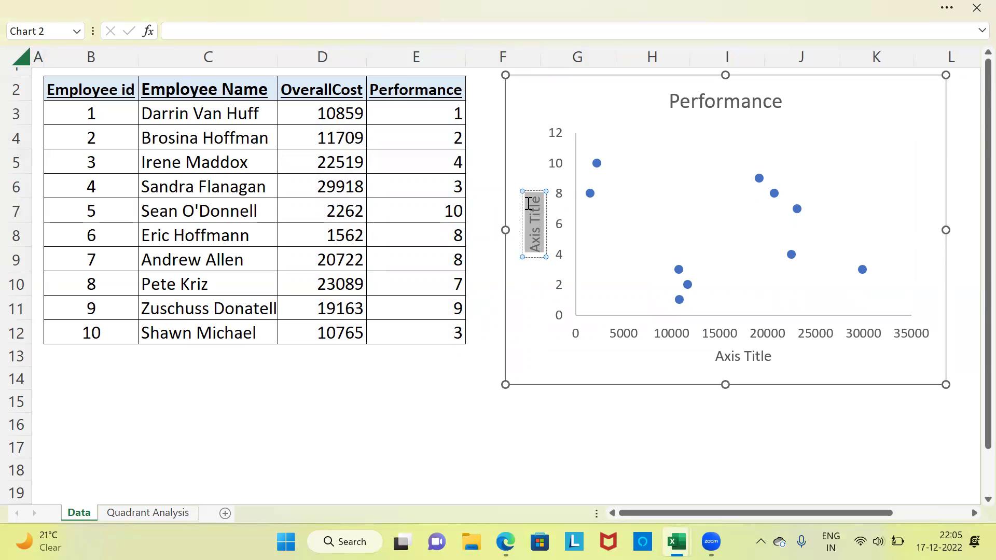
pyautogui.write('Pero')
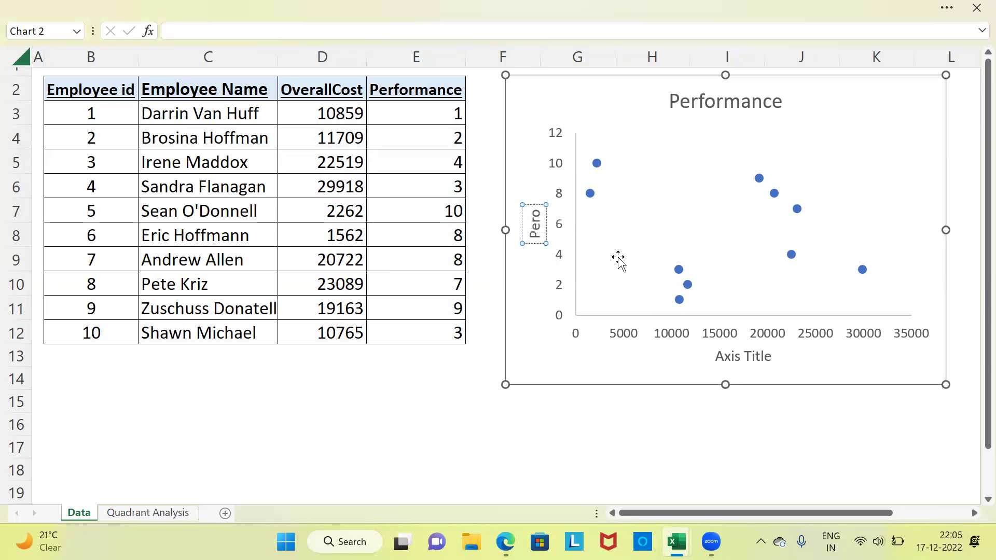
pyautogui.write('rfo')
pyautogui.press('BackSpace')
pyautogui.write('formance')
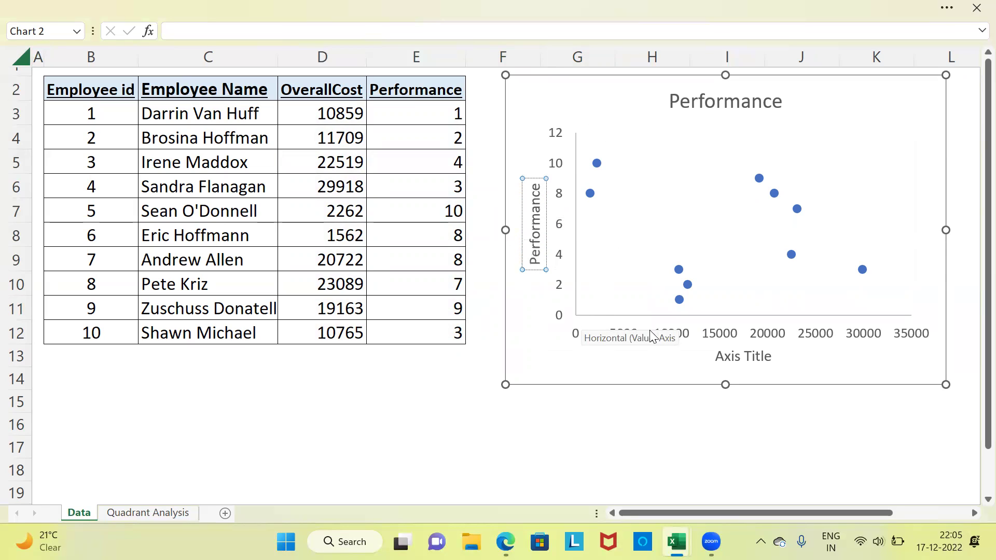
# Step: Change the horizontal axis title of the chart to "Overall cost"
pyautogui.click(756, 360)
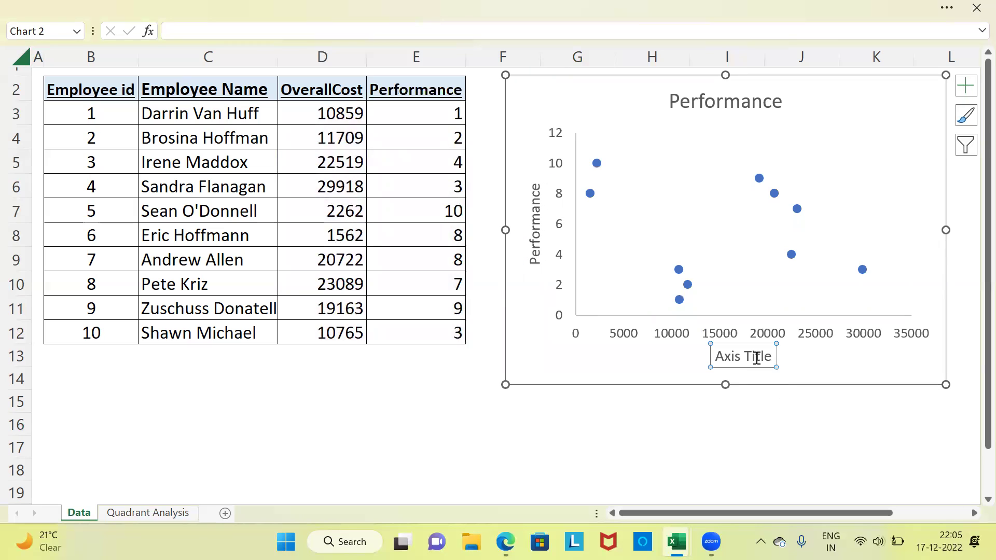
pyautogui.moveTo(768, 356); pyautogui.dragTo(689, 363)
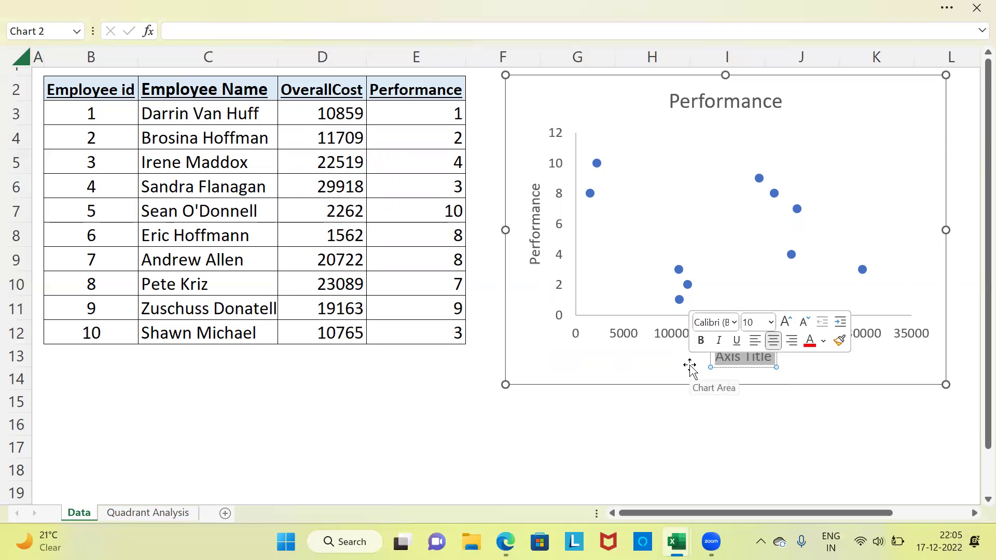
pyautogui.write('Overall cost')
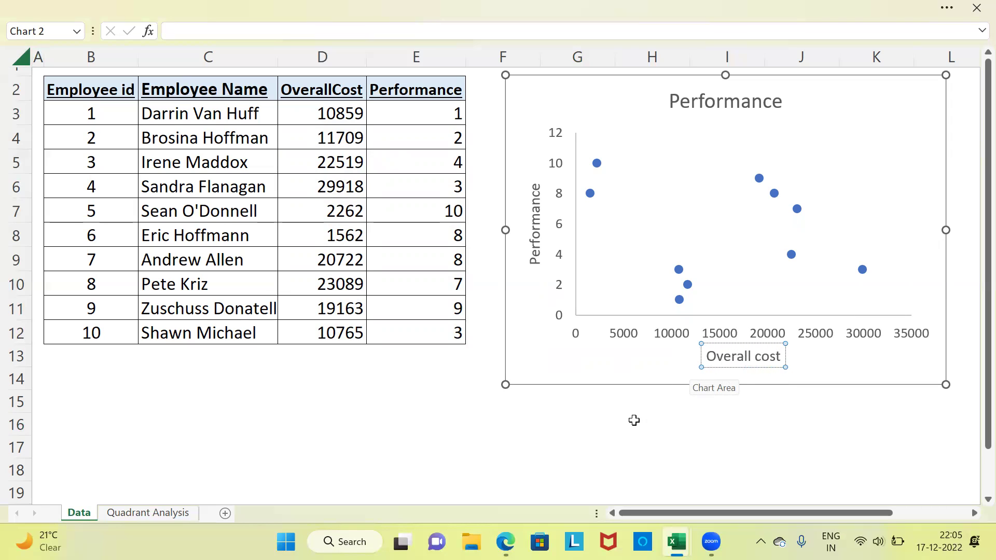
pyautogui.click(634, 420)
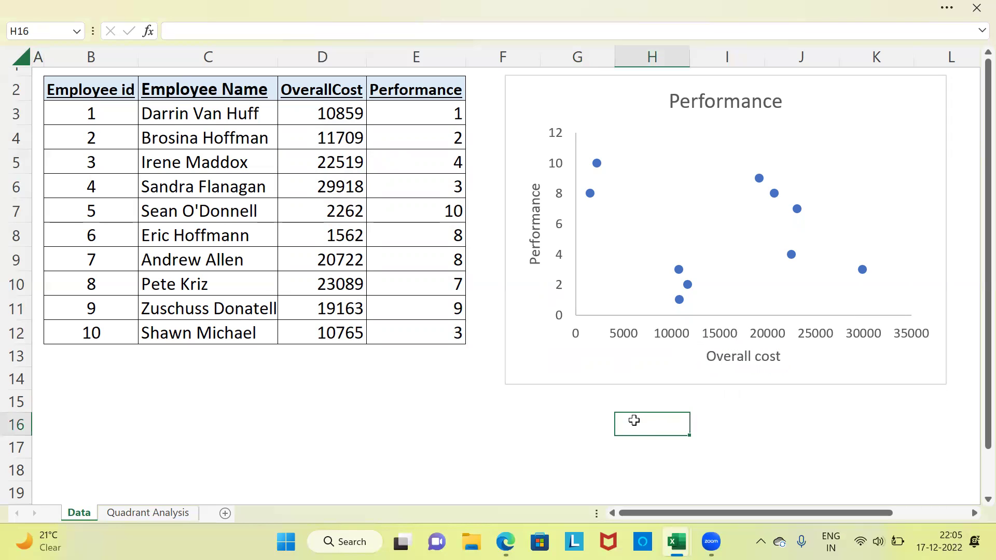
# Step: Change the chart title to "Staff Productivity analysis"
pyautogui.click(722, 106)
pyautogui.moveTo(779, 102); pyautogui.dragTo(679, 111)
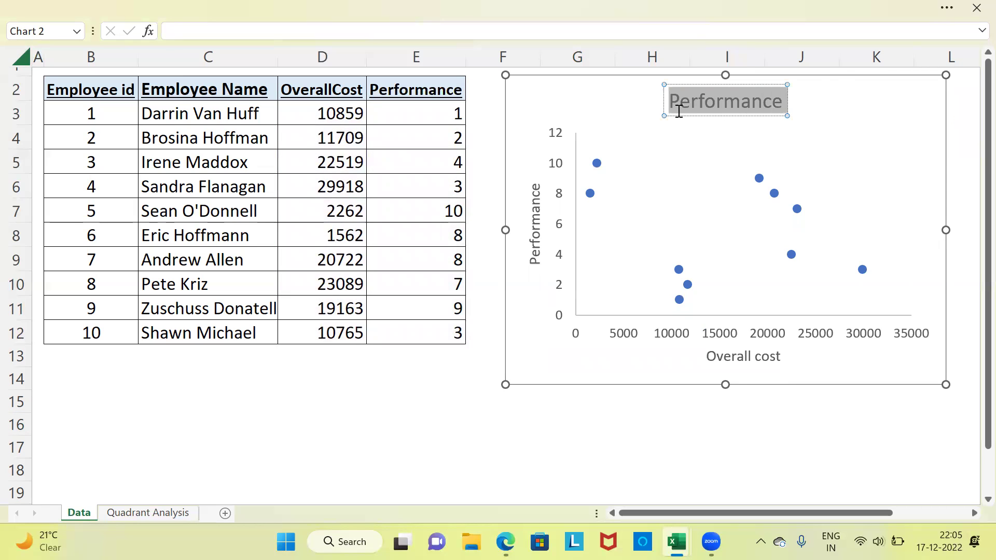
pyautogui.write('St')
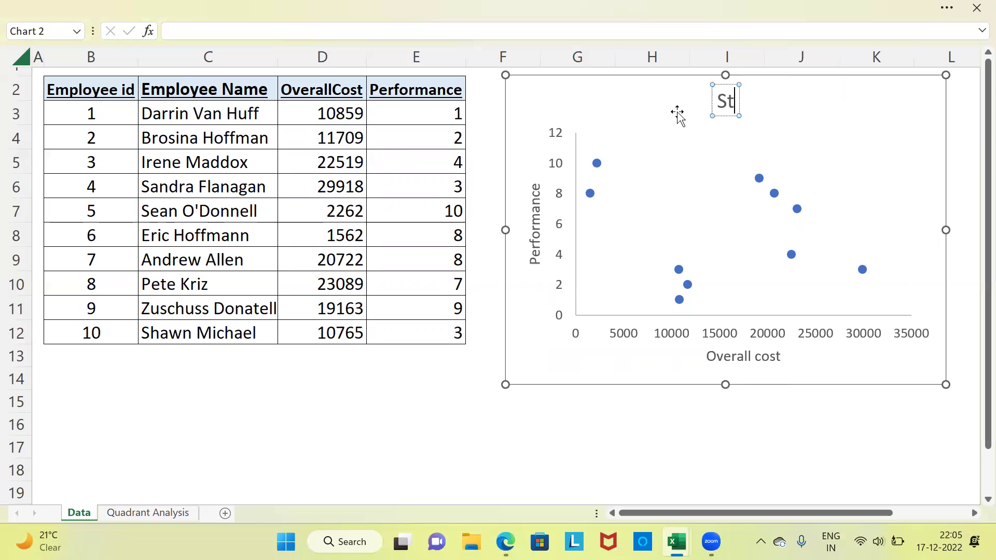
pyautogui.write('aff Pr')
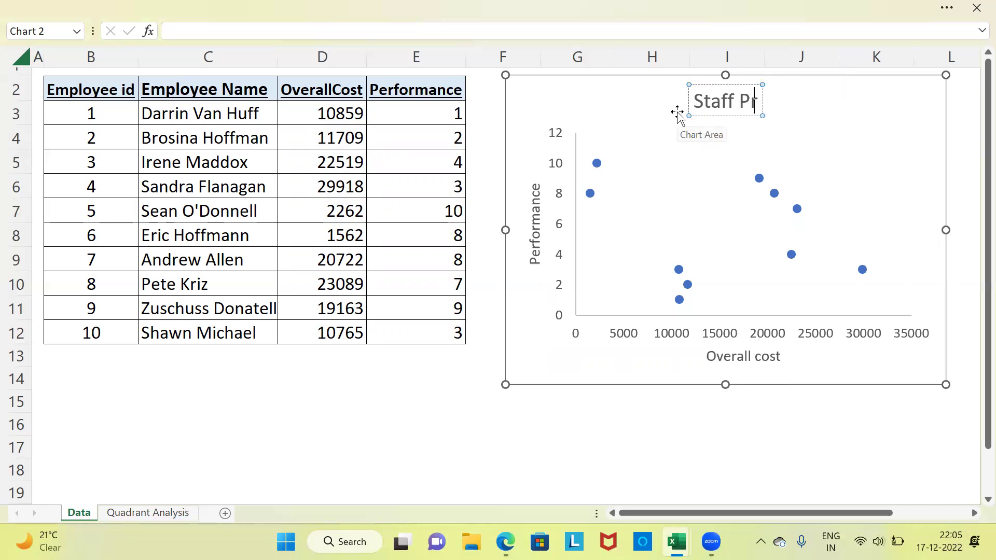
pyautogui.write('oduc')
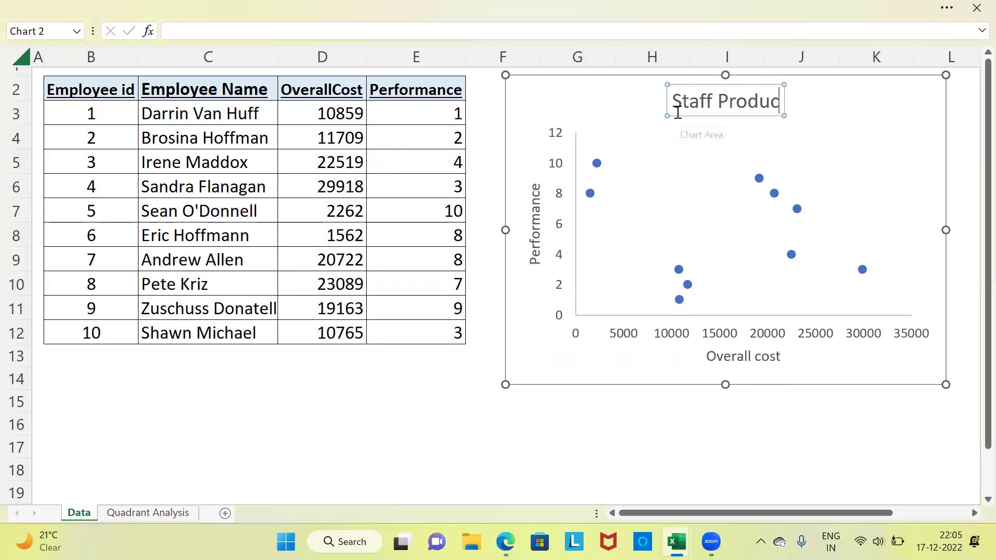
pyautogui.write('tivity analysis')
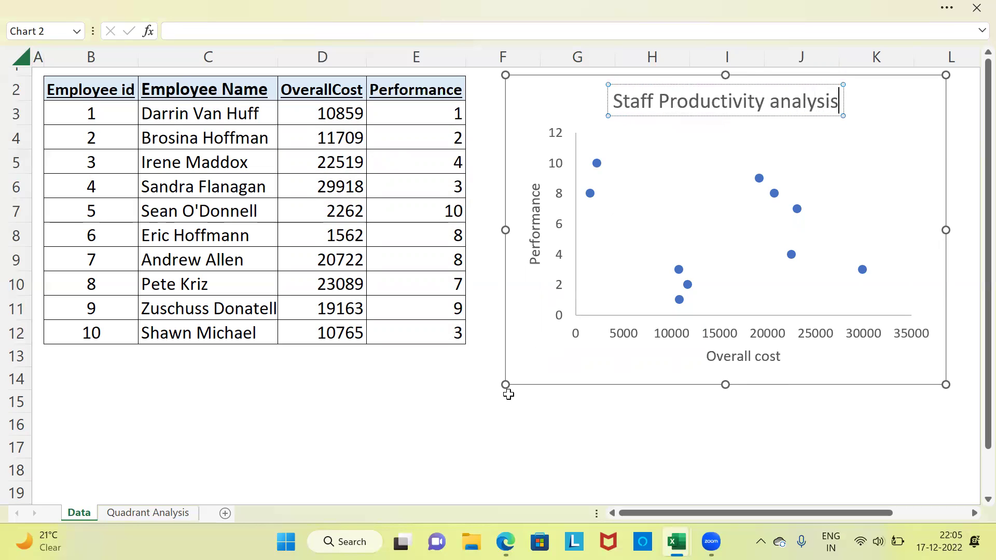
pyautogui.click(464, 398)
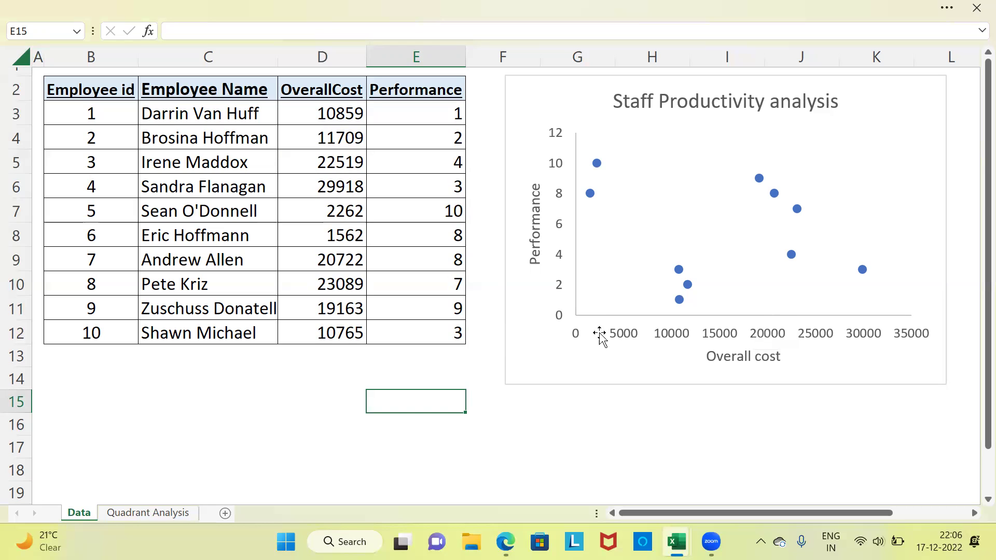
pyautogui.click(563, 264)
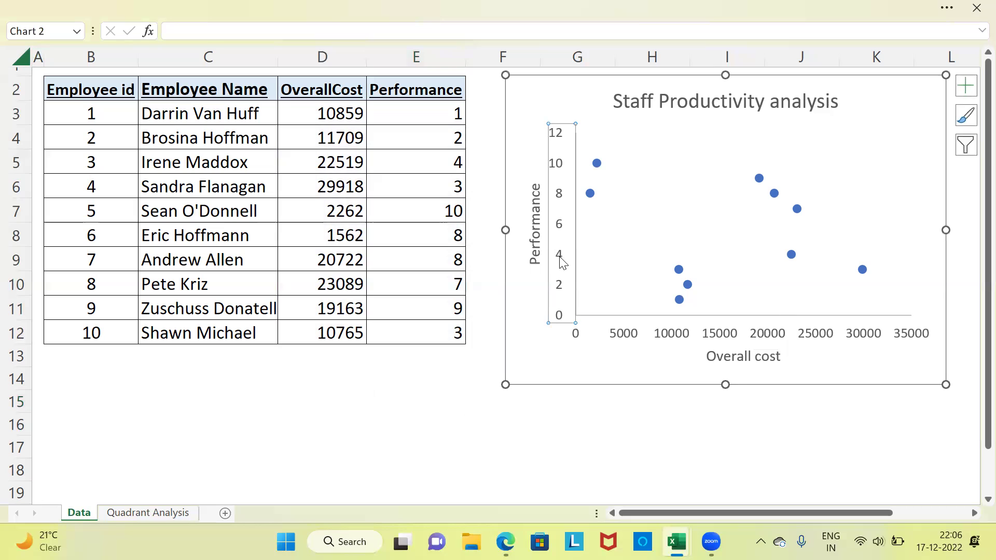
pyautogui.rightClick(562, 213)
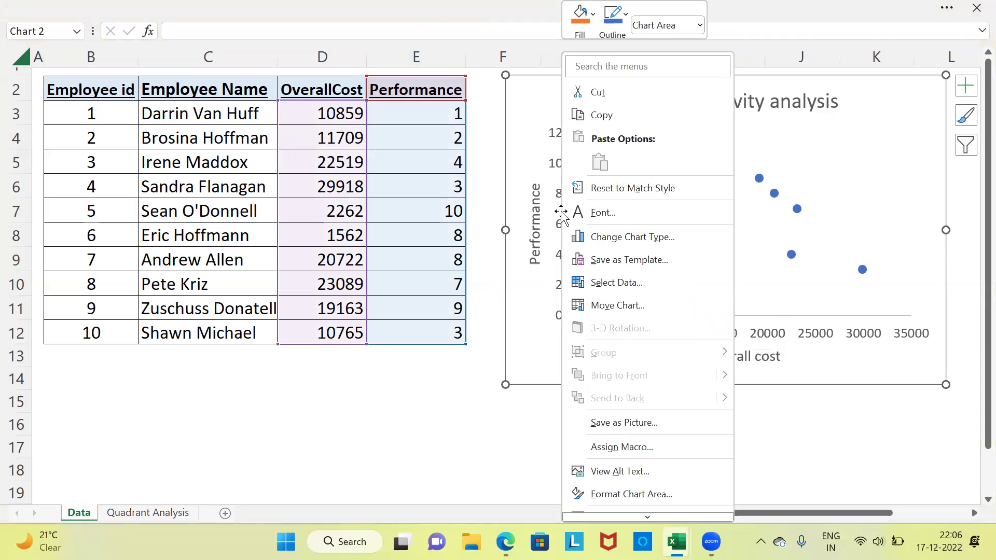
pyautogui.click(562, 215)
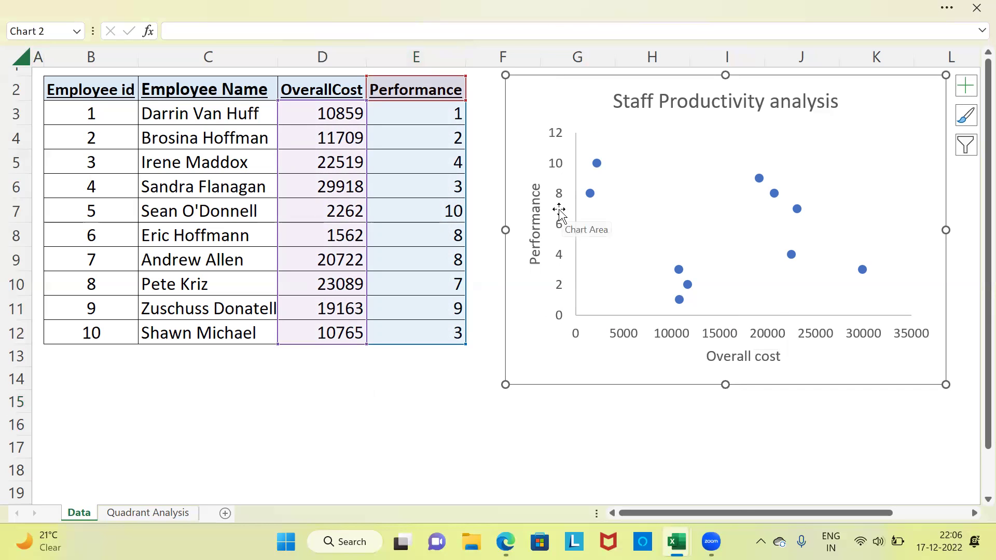
# Step: Format the vertical Performance axis so that the horizontal axis crosses it at axis value 6
pyautogui.click(562, 258)
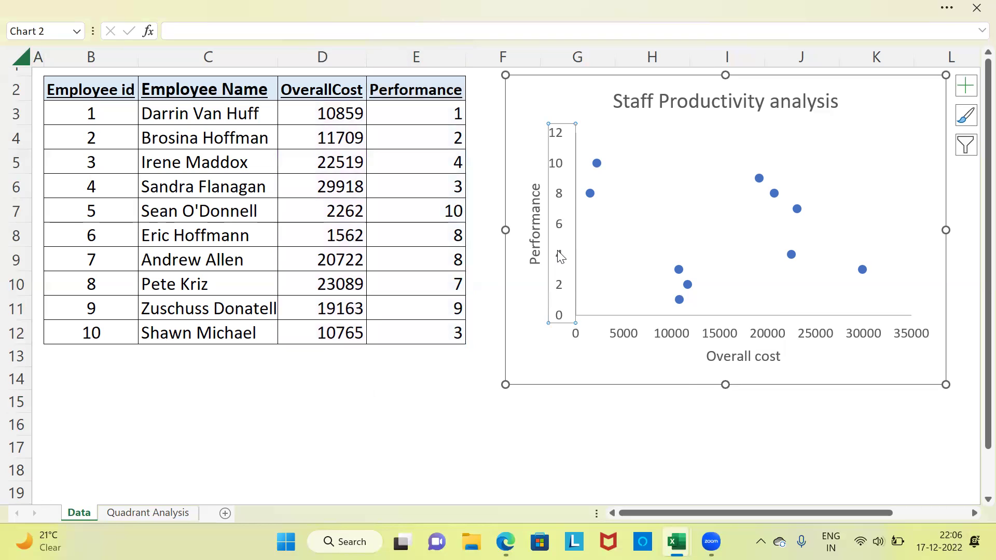
pyautogui.rightClick(560, 257)
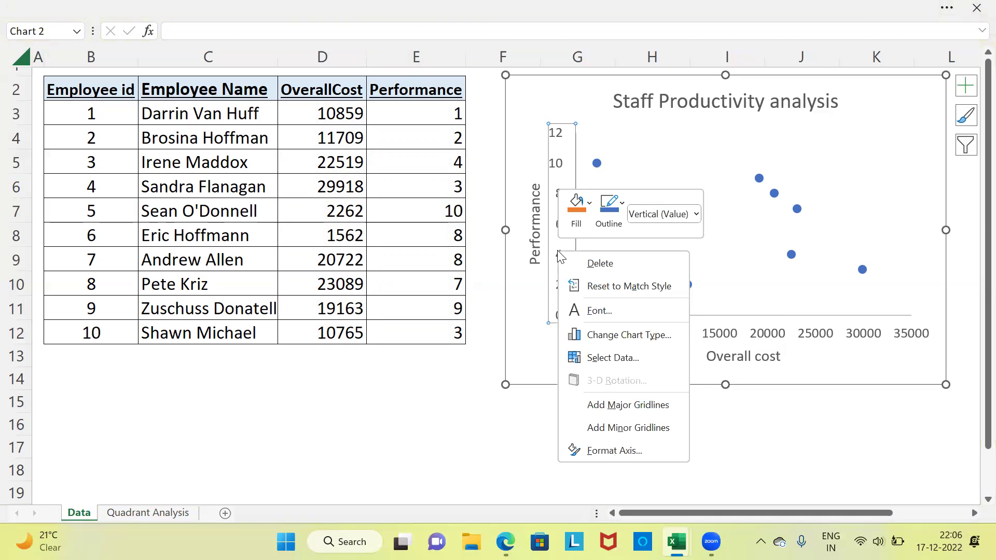
pyautogui.click(652, 451)
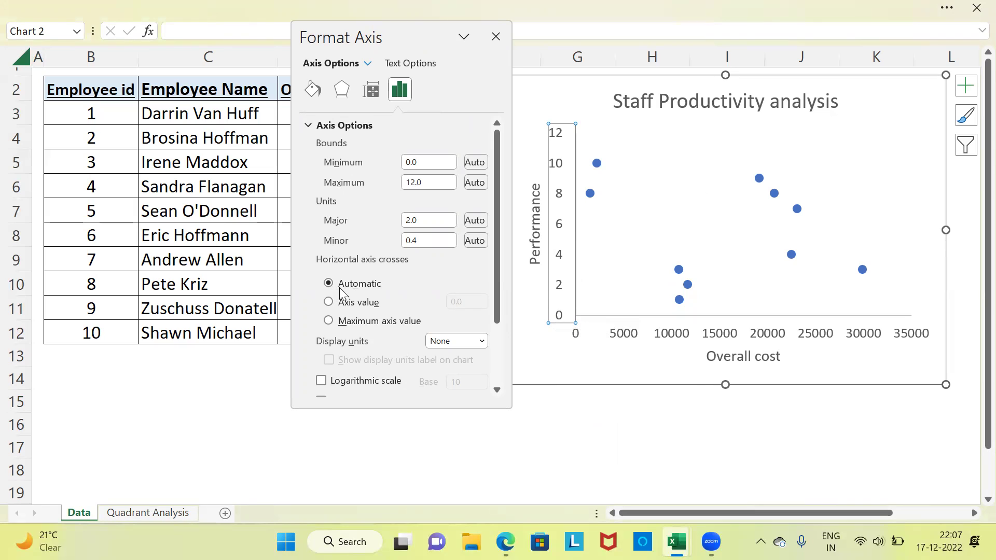
pyautogui.click(328, 303)
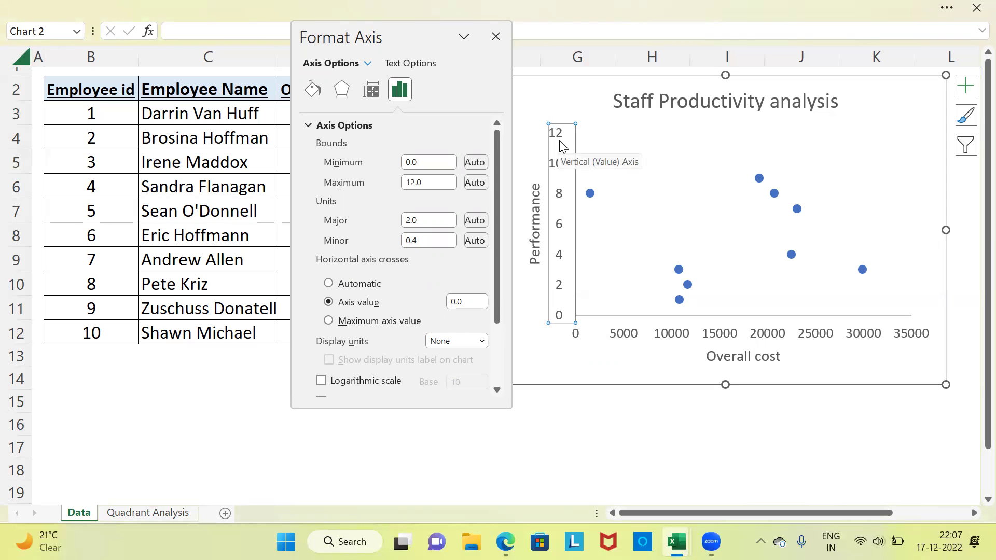
pyautogui.click(460, 299)
pyautogui.press('Delete')
pyautogui.write('6')
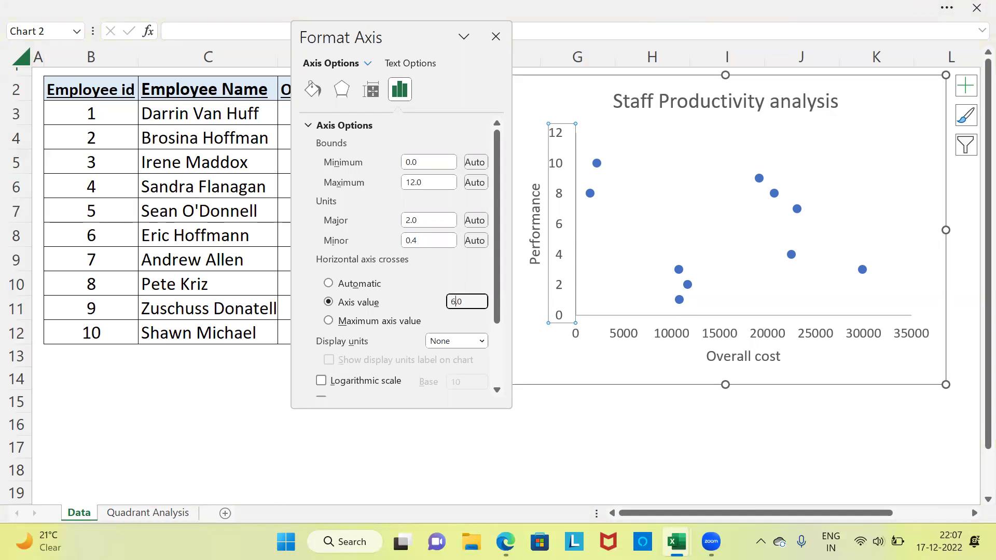
pyautogui.press('Return')
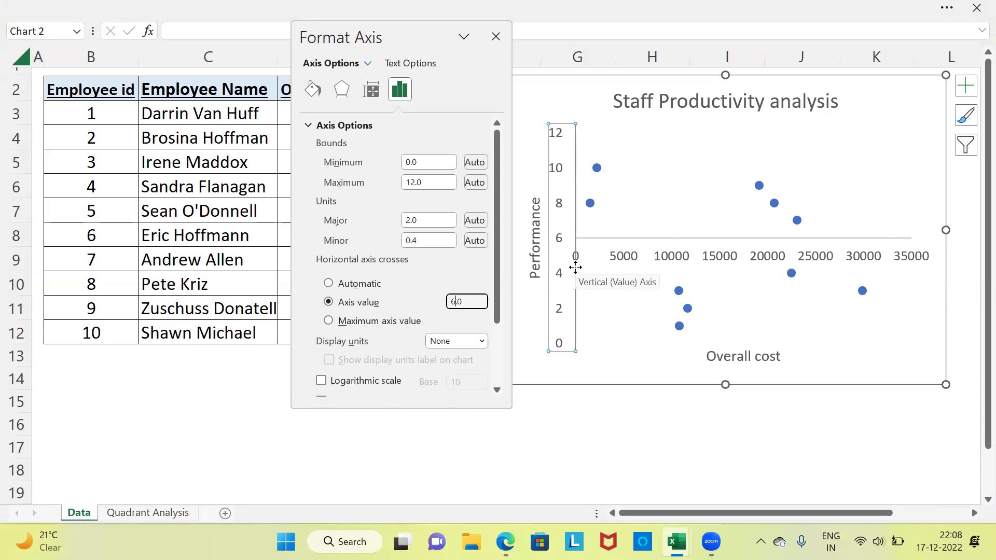
# Step: Format the horizontal Overall cost axis so that the vertical axis crosses it at axis value 17500
pyautogui.click(754, 239)
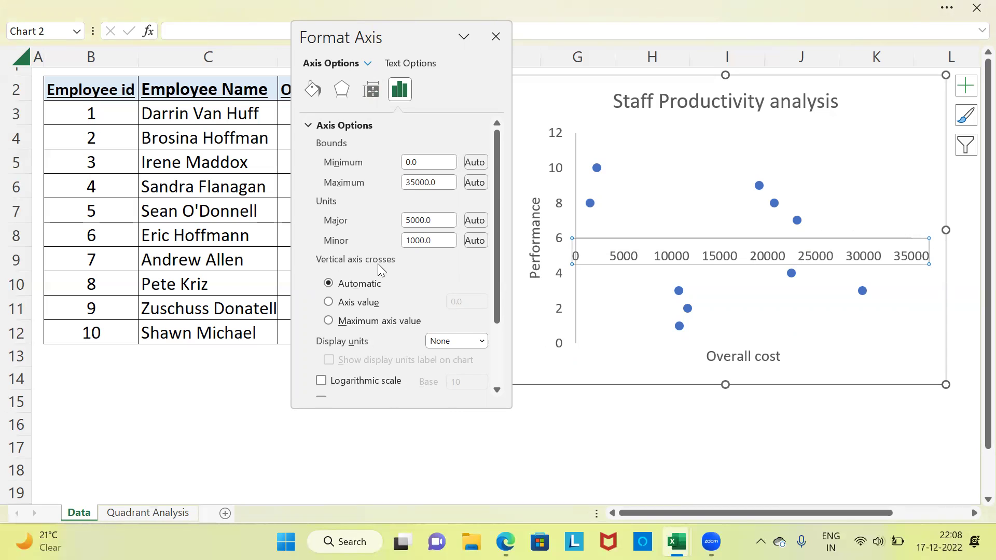
pyautogui.click(330, 304)
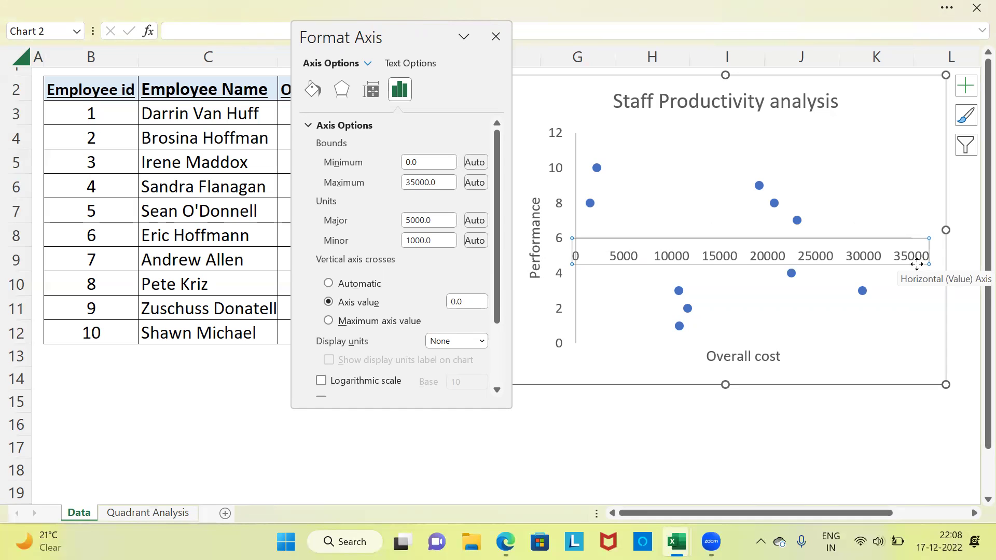
pyautogui.click(457, 302)
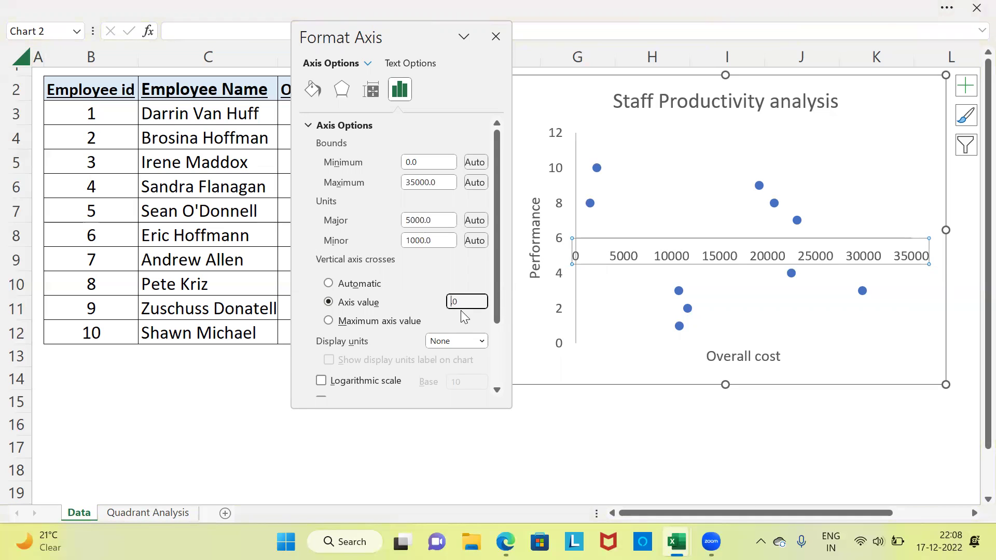
pyautogui.write('17500')
pyautogui.press('Return')
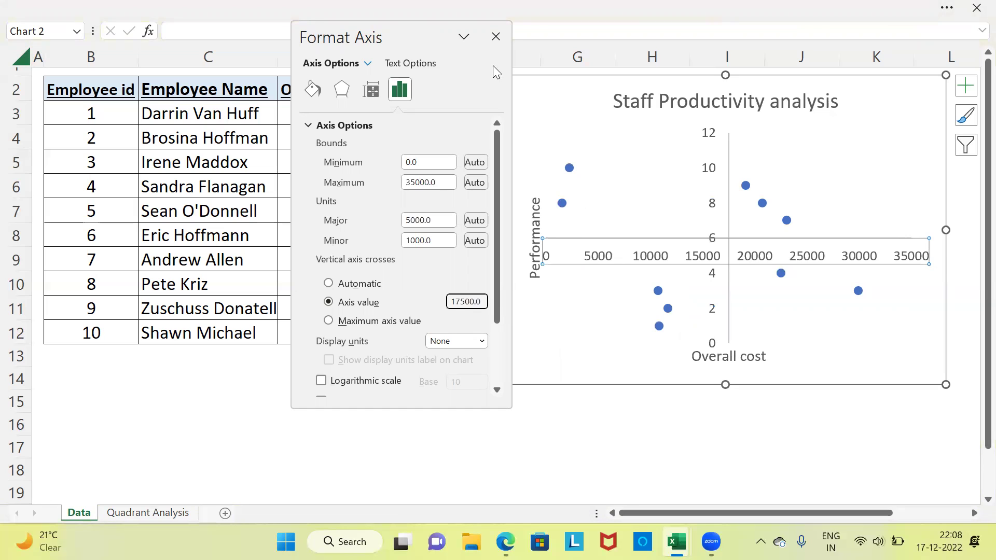
pyautogui.click(496, 41)
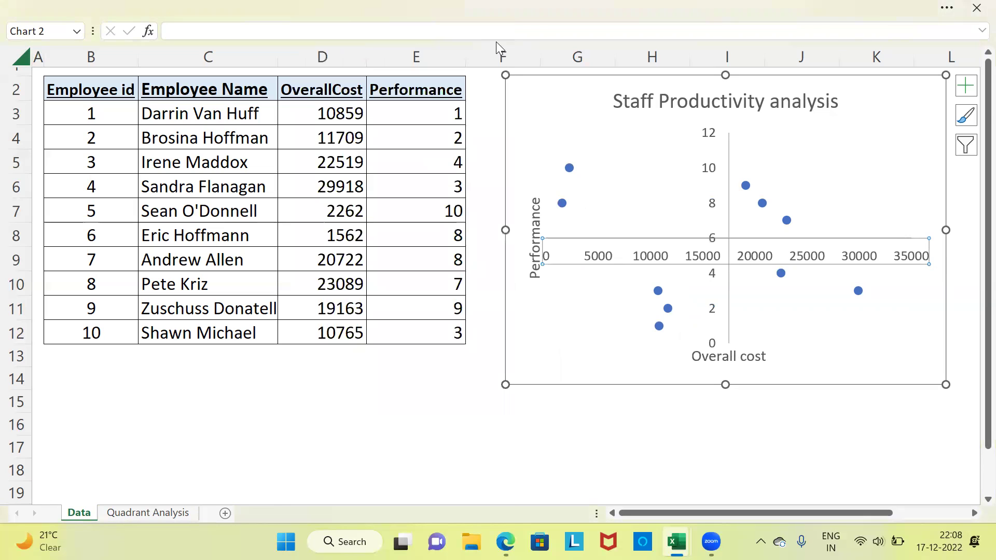
pyautogui.click(377, 400)
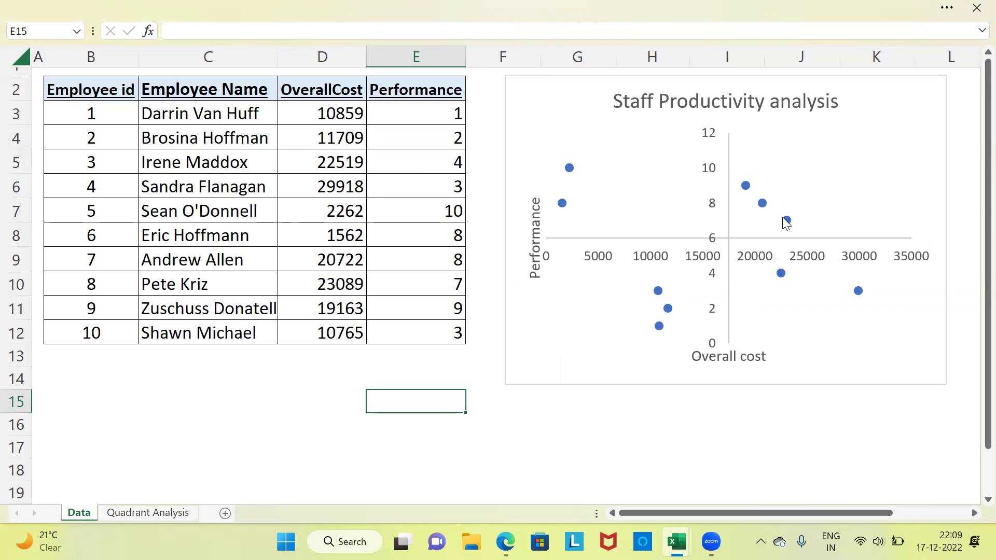
# Step: Format the horizontal axis line of the chart as a solid standard red line, 2.25 pt wide
pyautogui.moveTo(788, 225)
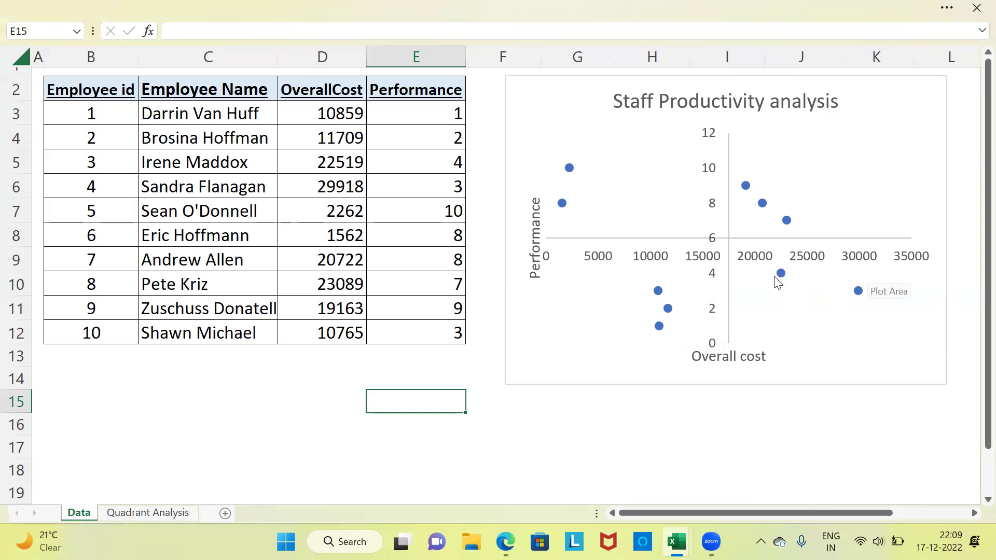
pyautogui.click(668, 241)
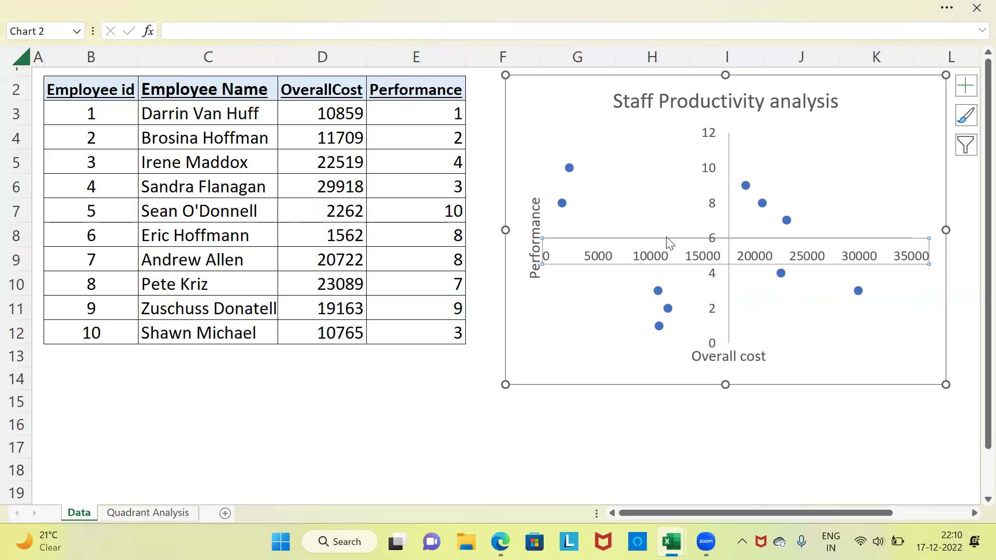
pyautogui.rightClick(668, 242)
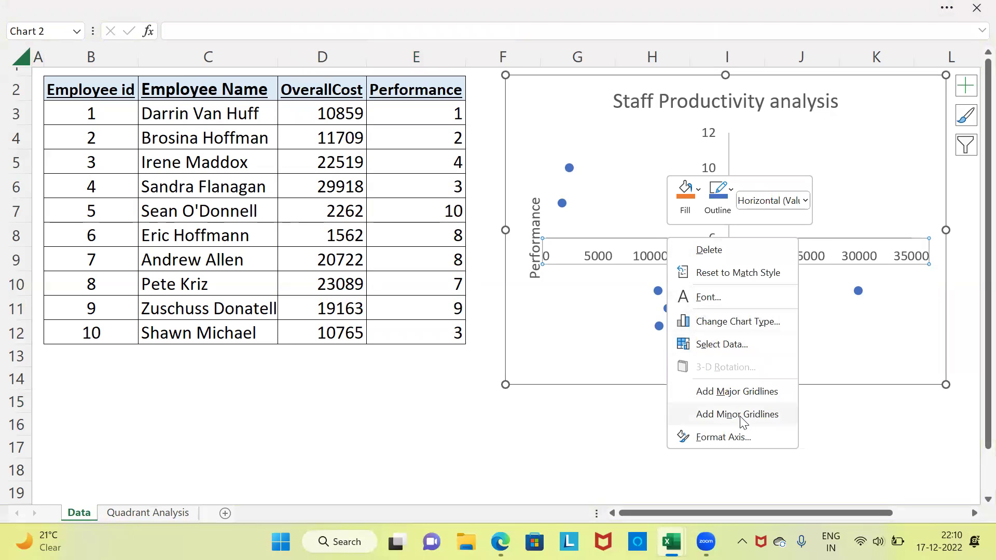
pyautogui.click(755, 433)
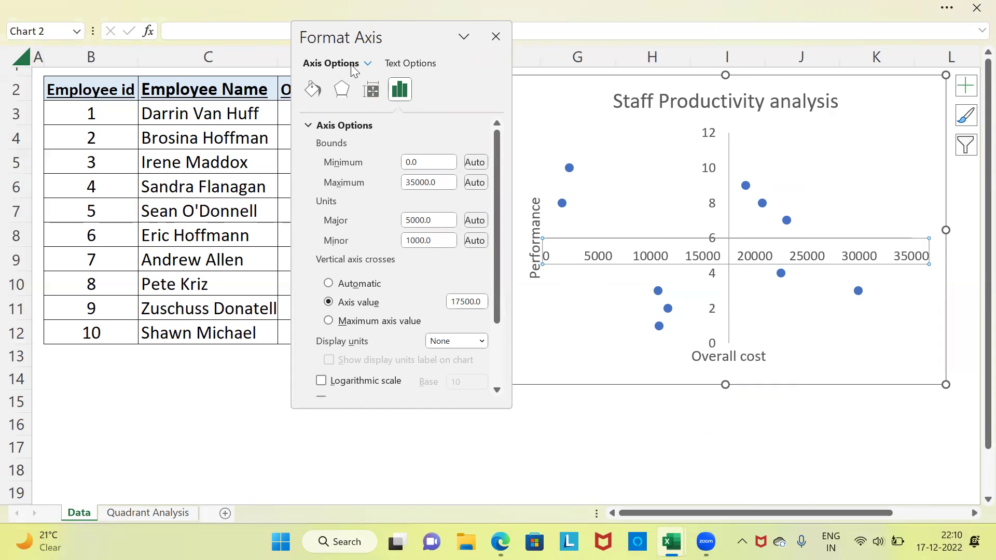
pyautogui.click(313, 91)
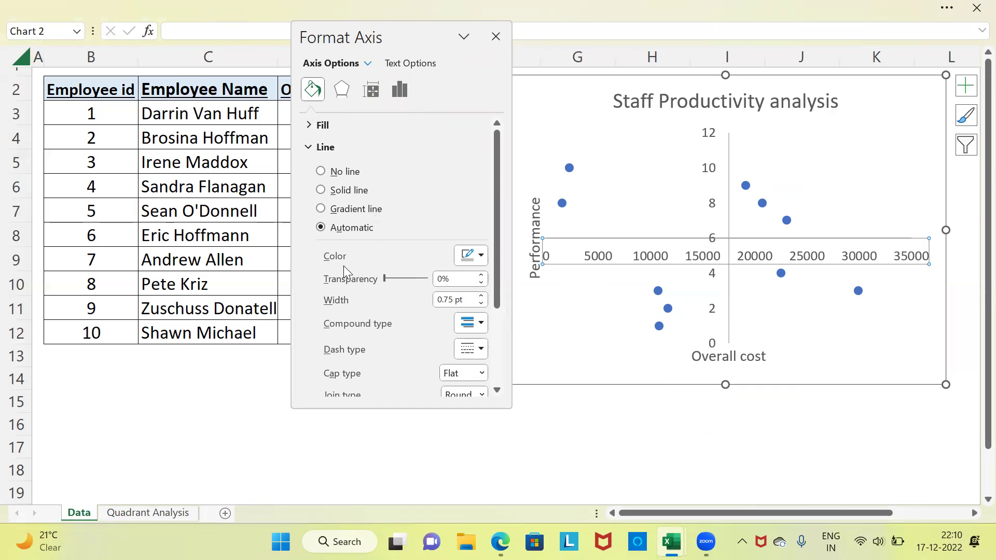
pyautogui.click(481, 256)
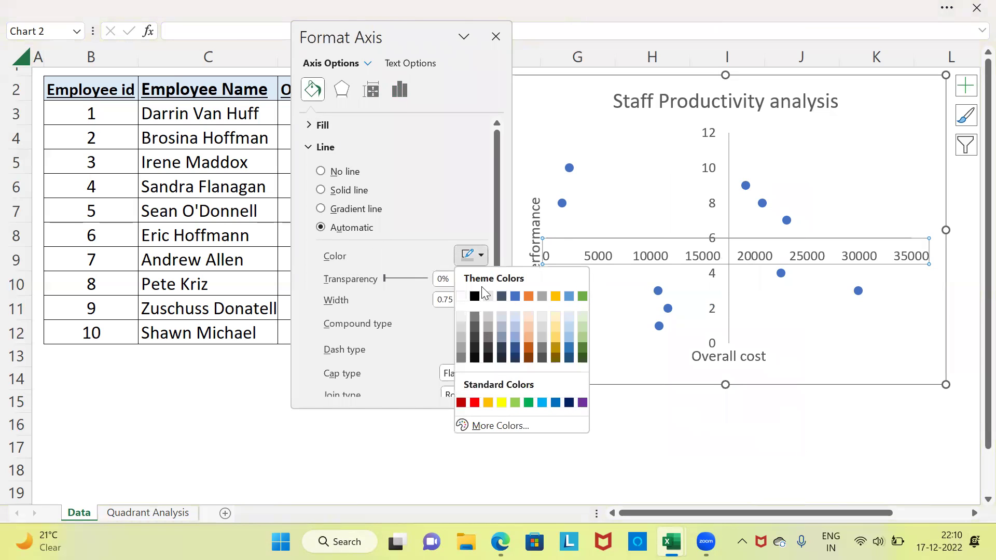
pyautogui.click(475, 402)
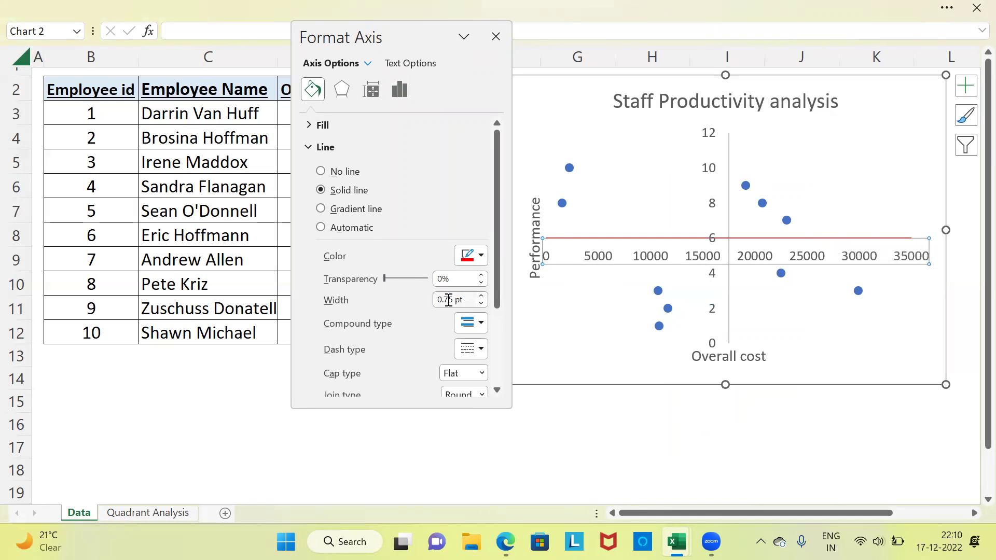
pyautogui.click(482, 296)
pyautogui.click(482, 297)
pyautogui.click(482, 297)
pyautogui.click(482, 297)
pyautogui.click(482, 296)
pyautogui.click(482, 297)
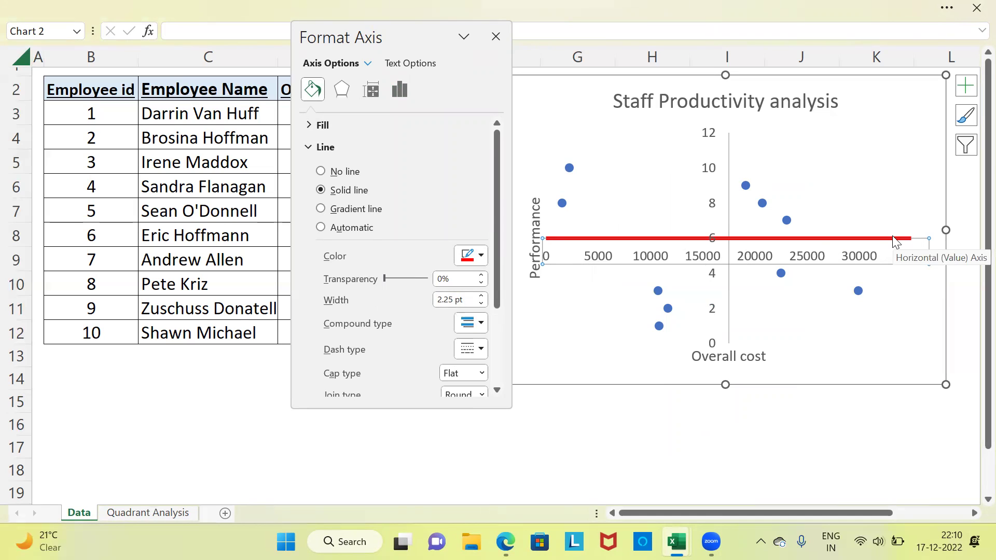
# Step: Give the chart's vertical axis a solid line in standard red with a width of 2.25 pt
pyautogui.click(729, 188)
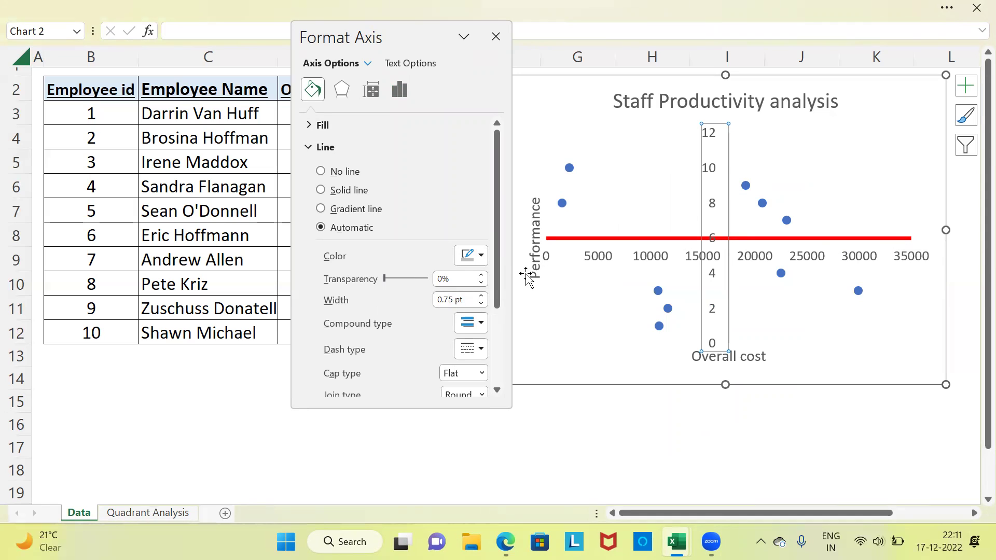
pyautogui.click(481, 256)
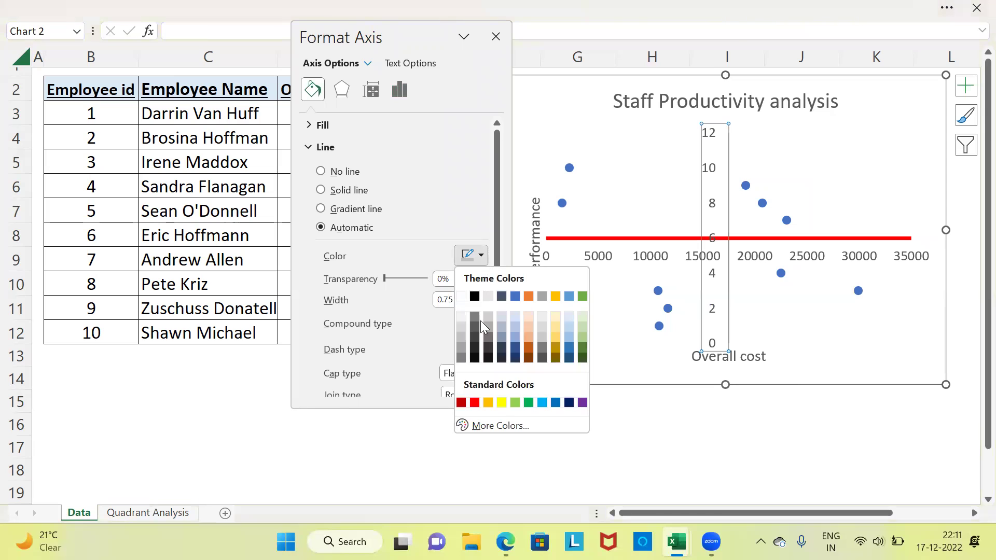
pyautogui.click(477, 404)
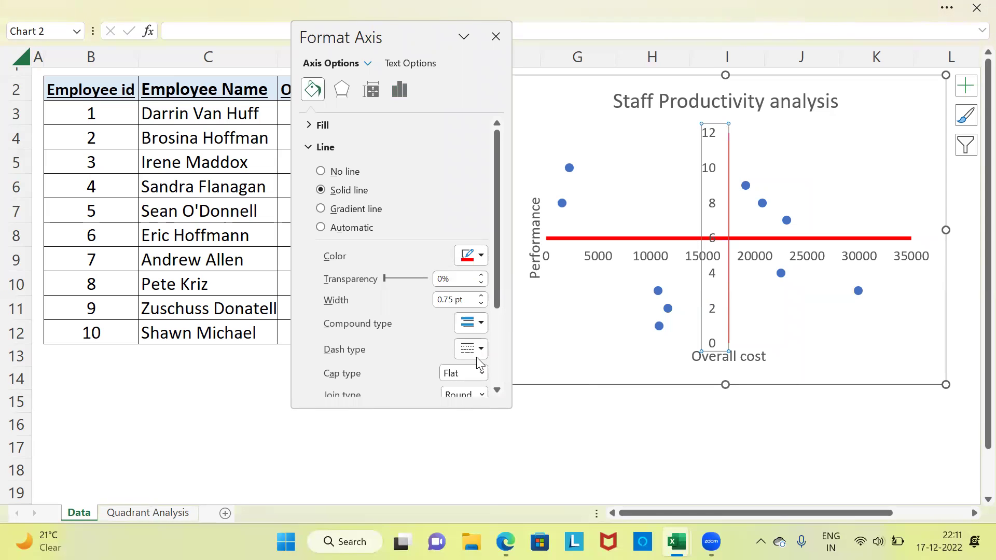
pyautogui.click(482, 296)
pyautogui.click(481, 295)
pyautogui.click(481, 295)
pyautogui.click(481, 295)
pyautogui.click(482, 297)
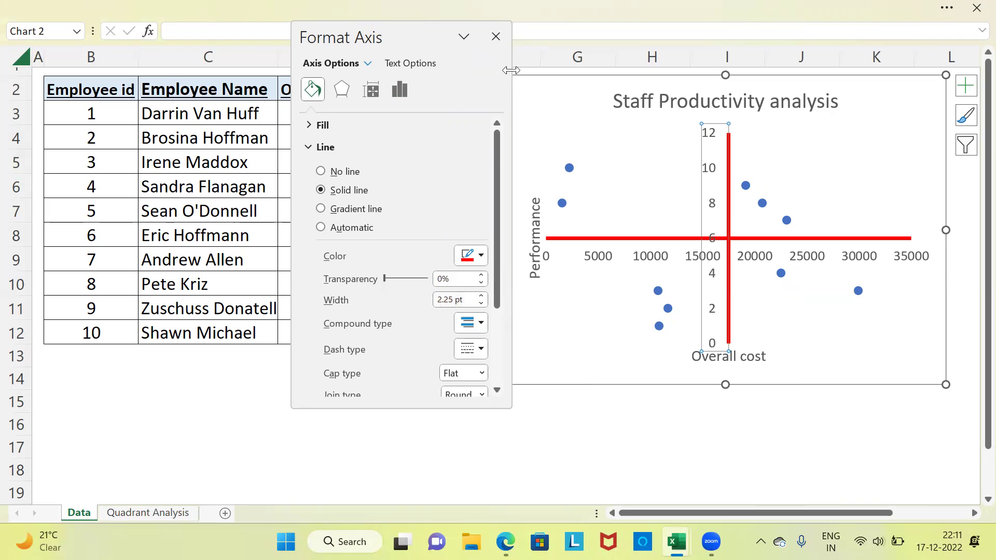
pyautogui.click(496, 36)
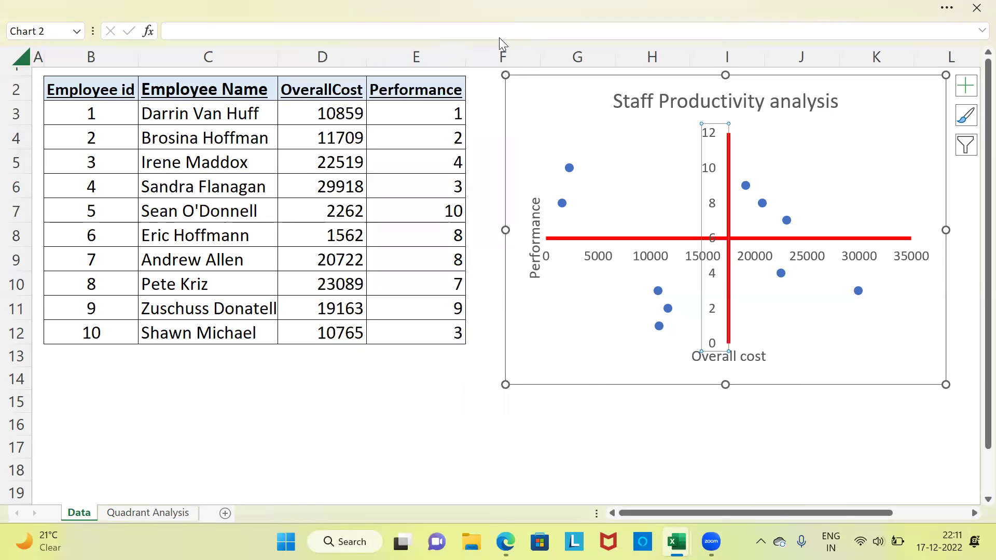
pyautogui.click(426, 413)
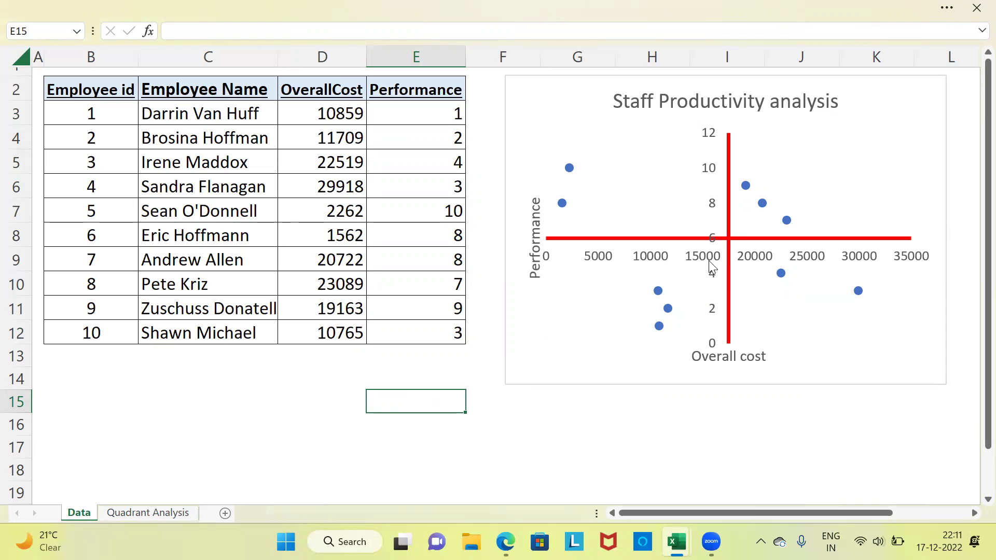
# Step: Add data labels to all points of the Performance series in the Staff Productivity analysis chart
pyautogui.moveTo(747, 194)
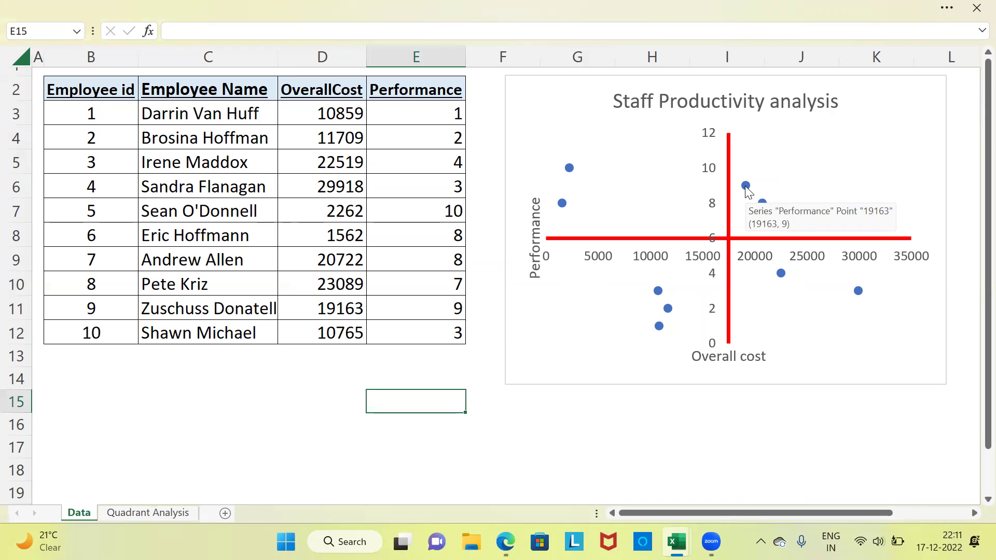
pyautogui.moveTo(787, 220)
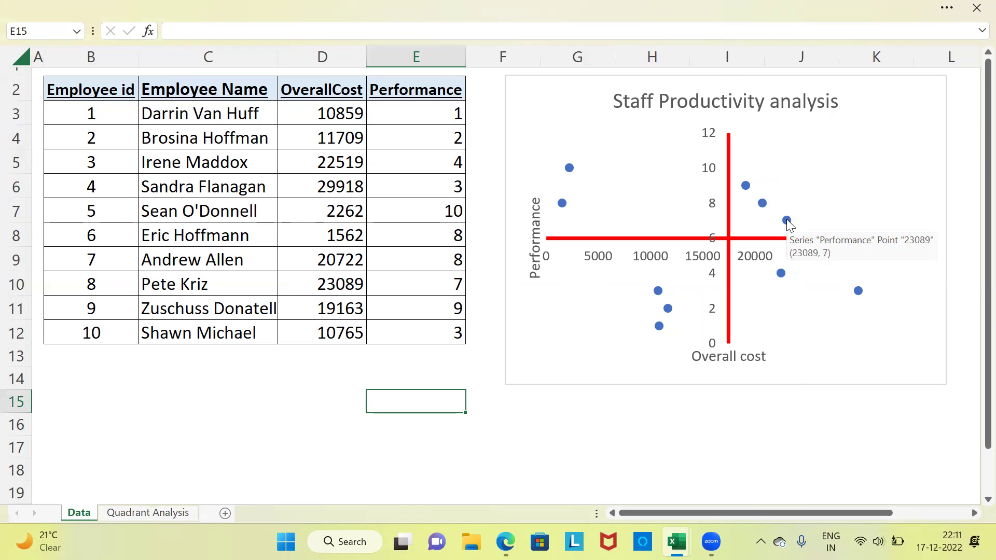
pyautogui.click(787, 221)
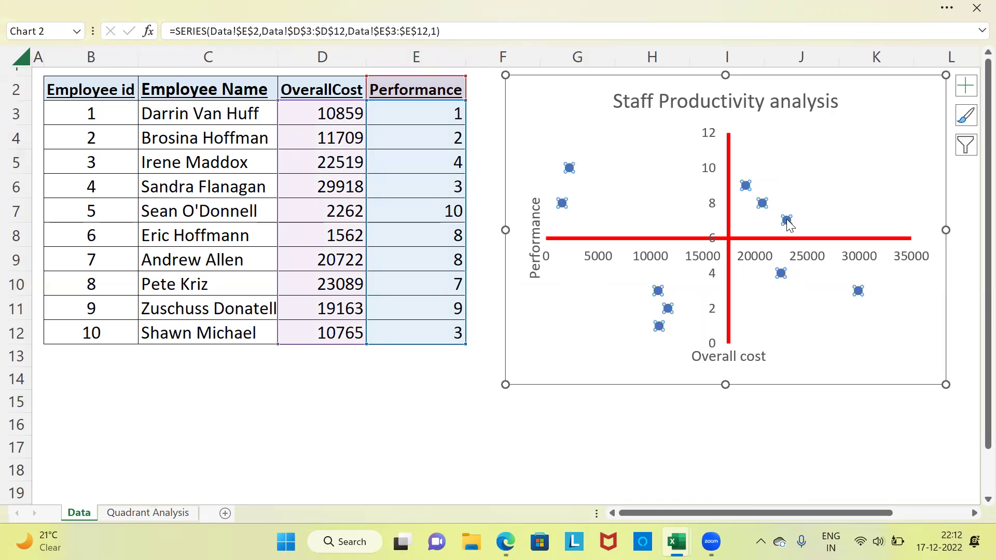
pyautogui.click(966, 87)
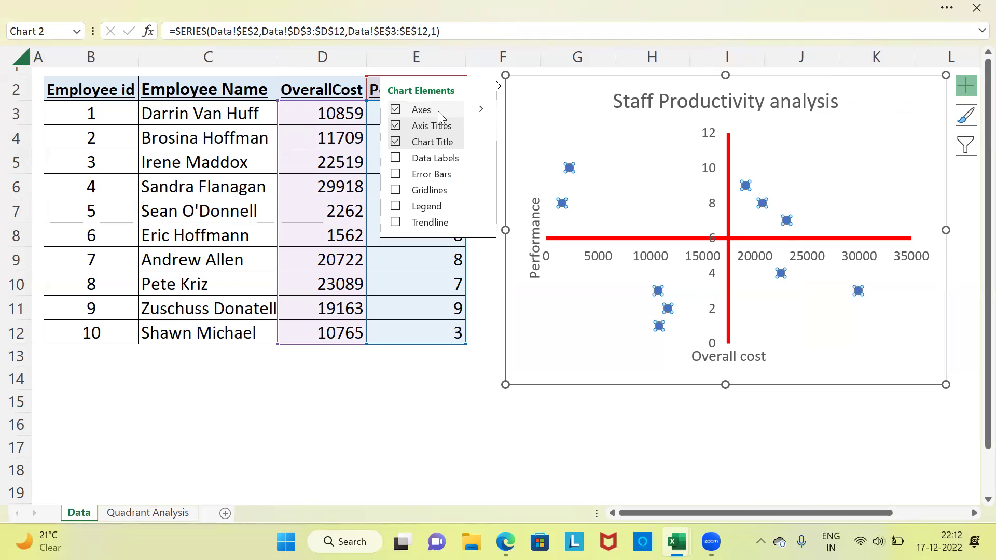
pyautogui.click(396, 158)
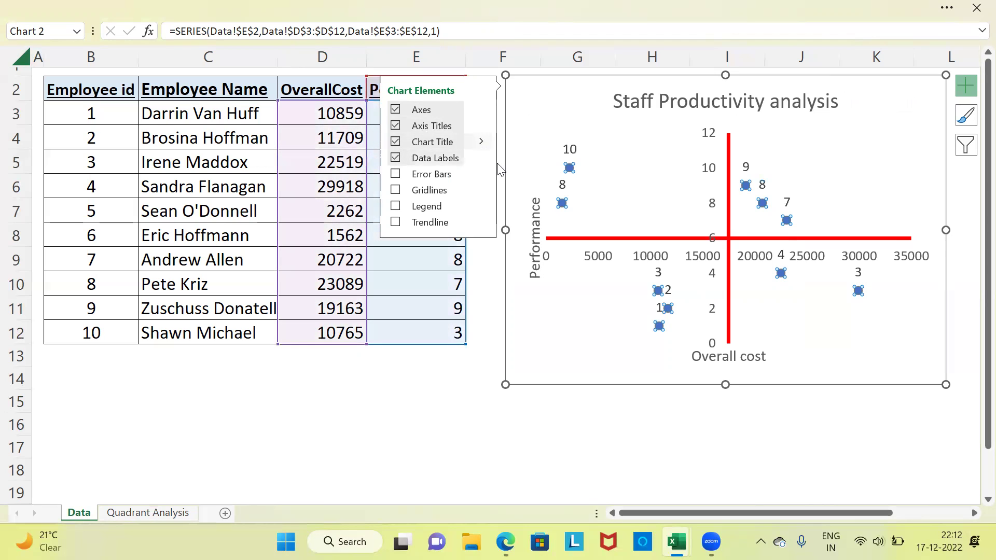
pyautogui.click(468, 363)
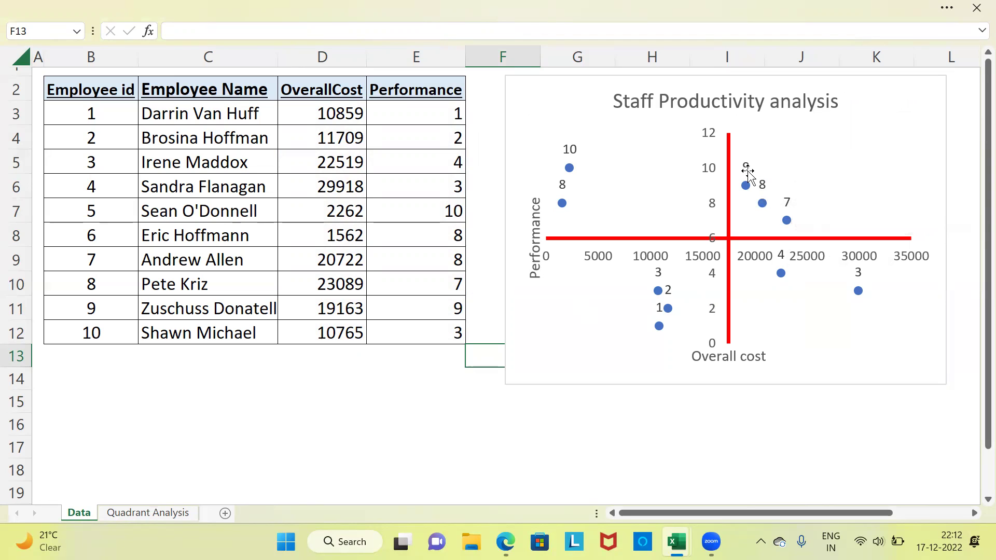
# Step: Format the data labels to include values from cells, using the Employee Name range C3:C12 on the Data sheet
pyautogui.click(787, 205)
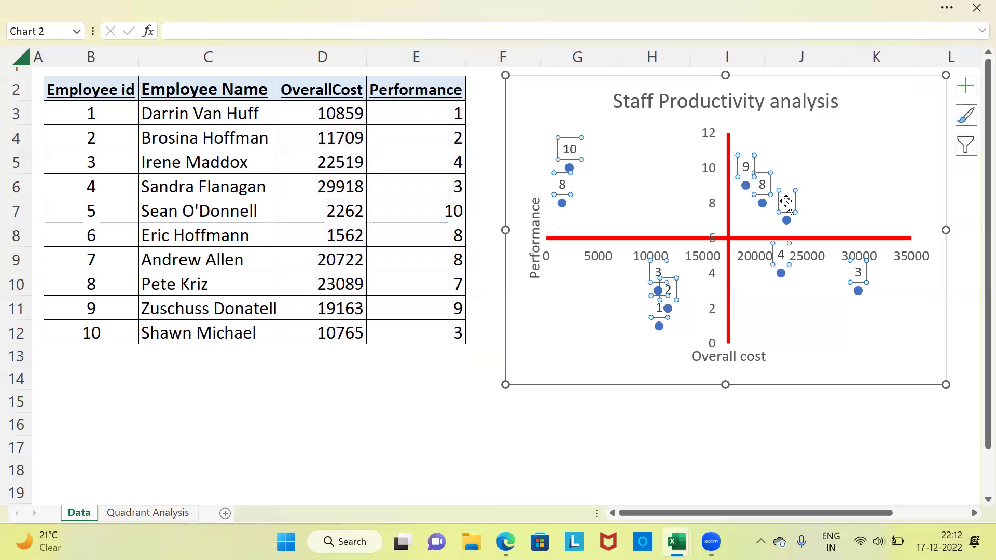
pyautogui.rightClick(787, 204)
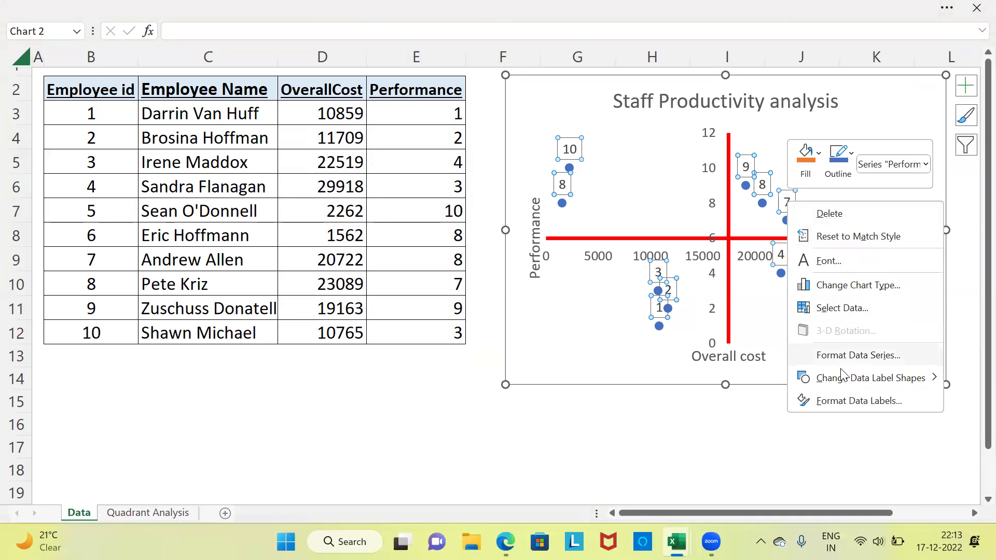
pyautogui.click(869, 402)
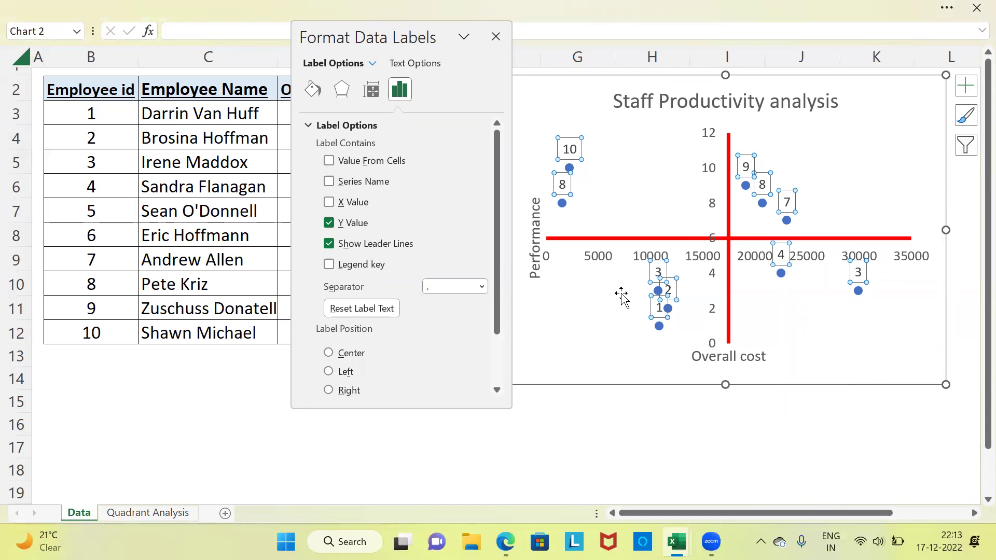
pyautogui.click(331, 162)
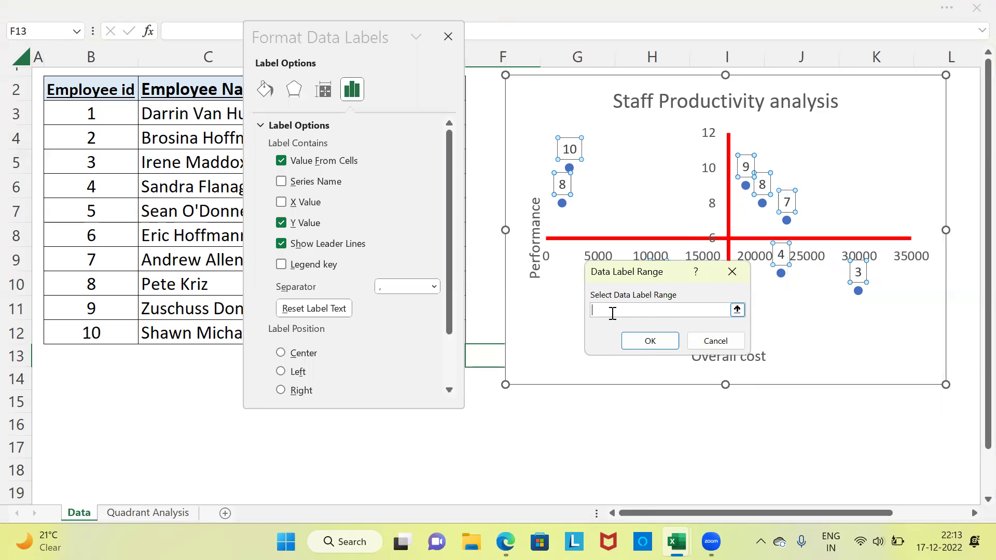
pyautogui.moveTo(204, 113); pyautogui.dragTo(178, 332)
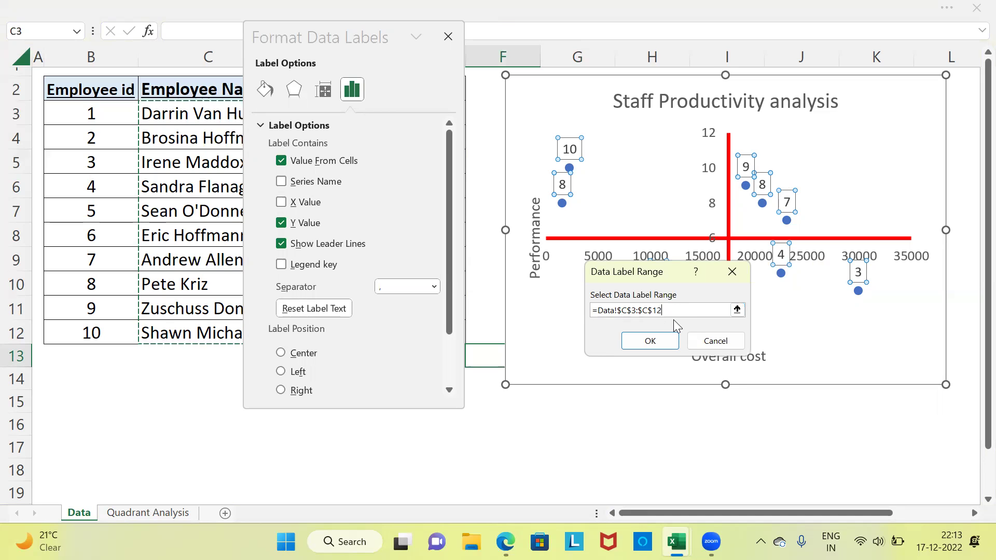
pyautogui.click(655, 343)
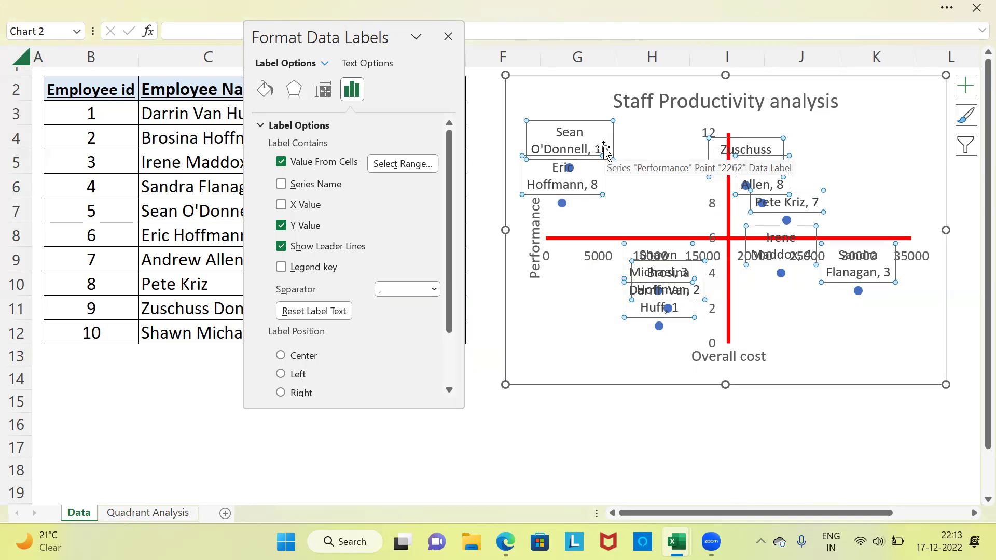
# Step: Remove the Y value and leader lines from the data labels and close the label formatting
pyautogui.click(281, 226)
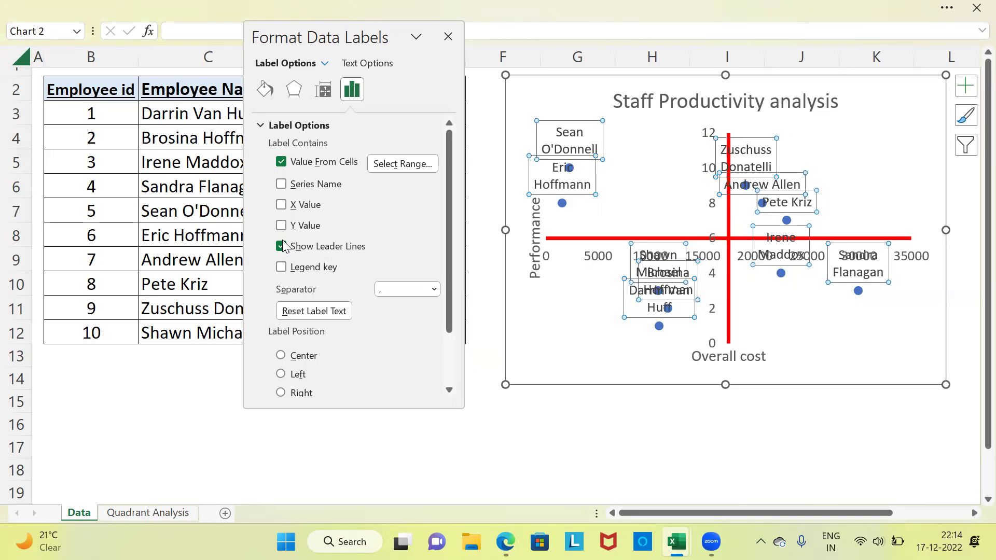
pyautogui.click(281, 247)
pyautogui.click(448, 37)
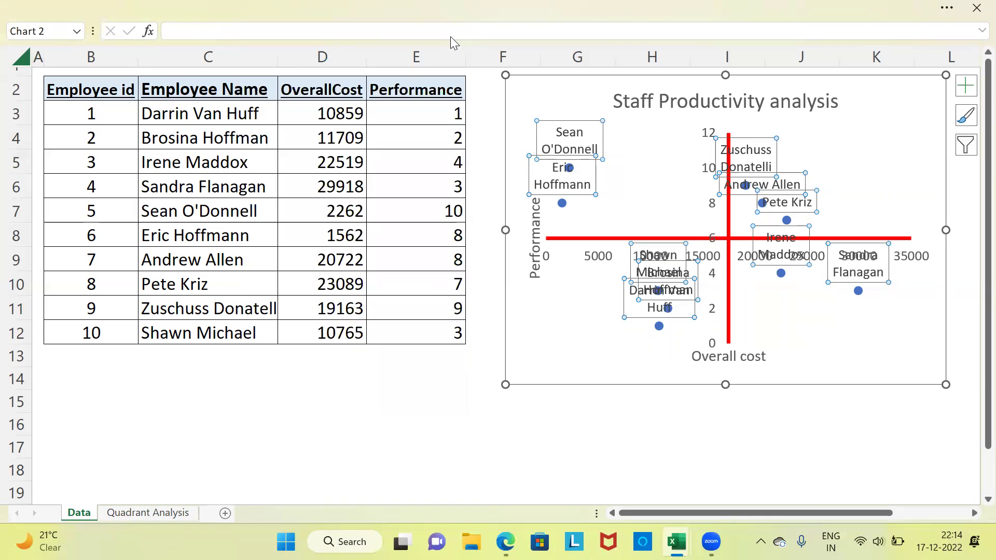
pyautogui.click(390, 363)
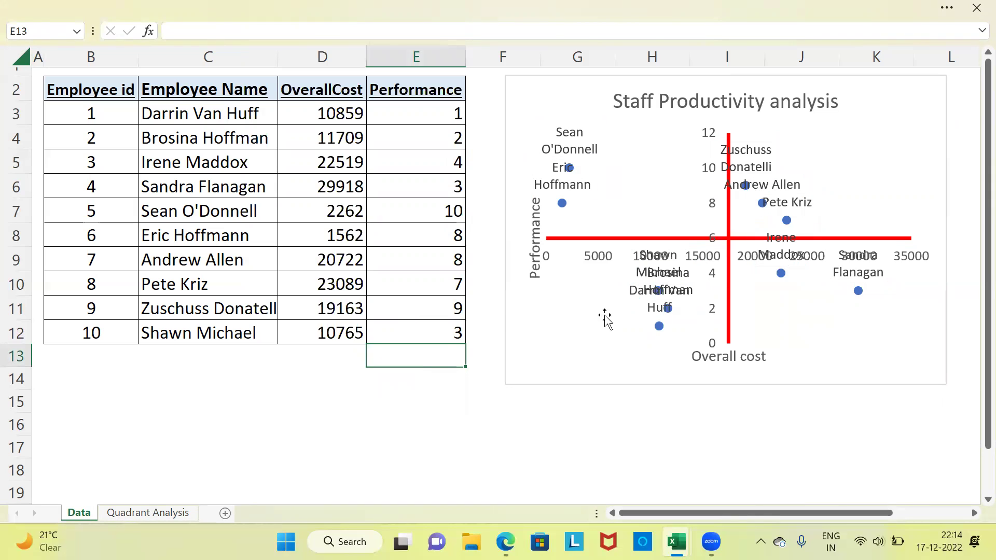
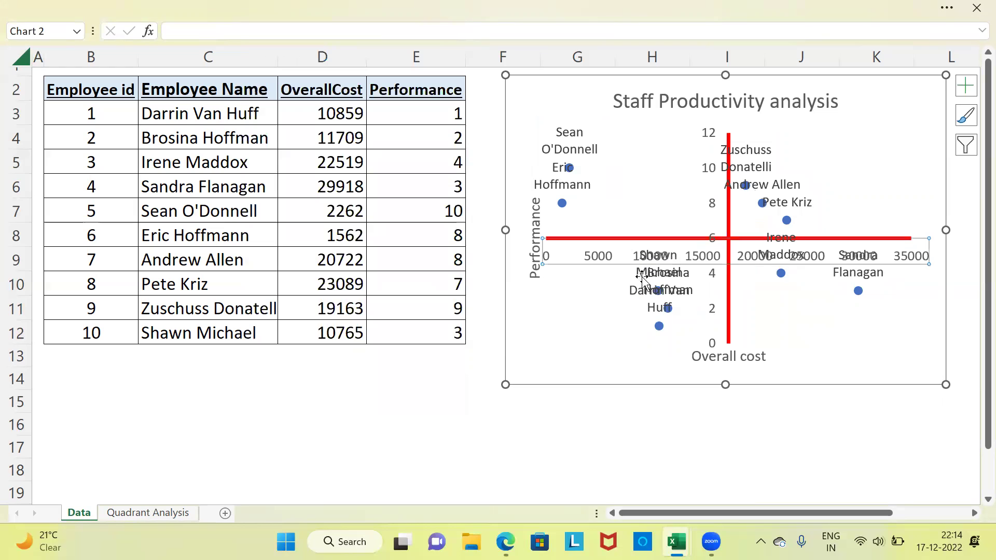
pyautogui.click(643, 291)
pyautogui.moveTo(621, 300); pyautogui.dragTo(567, 306)
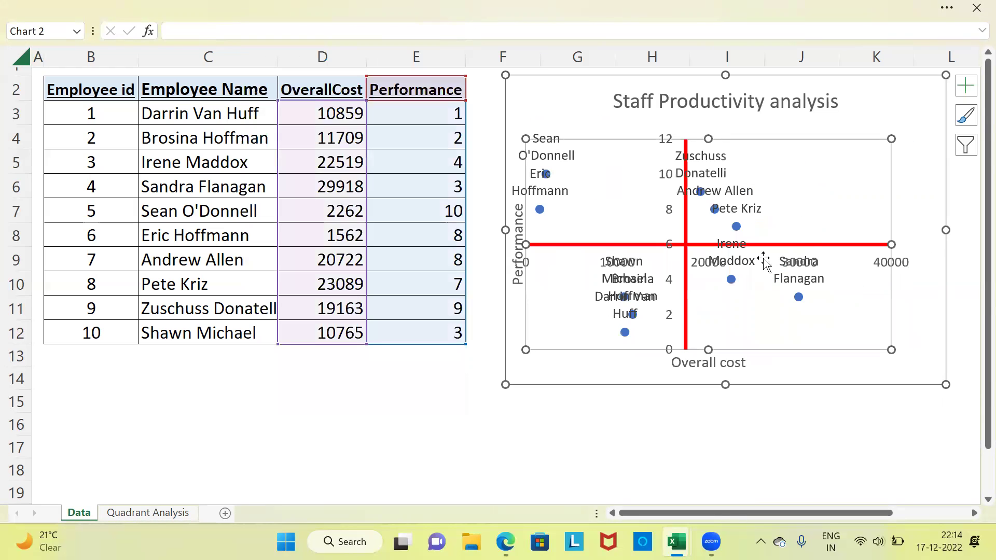
pyautogui.hotkey('ctrl', 'z')
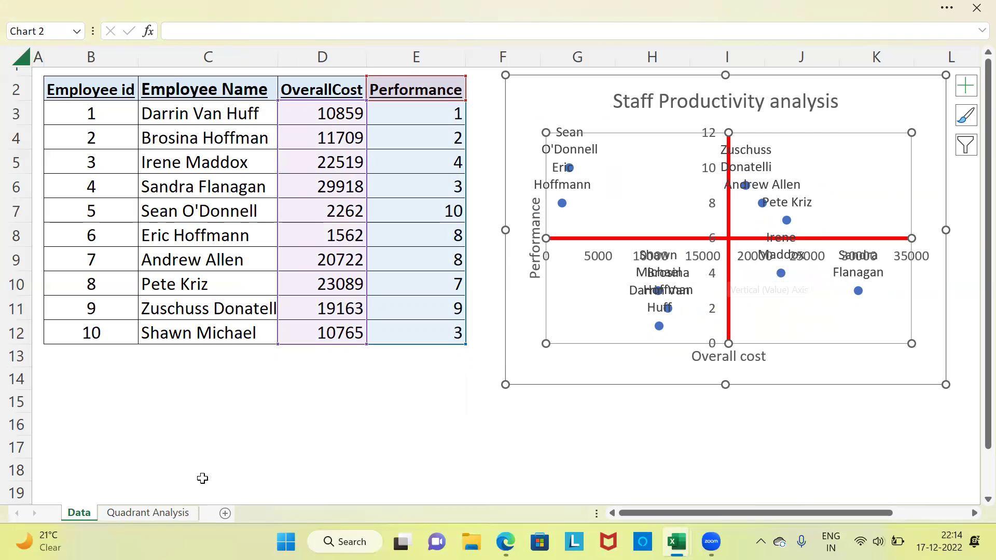
# Step: Examine the finished chart on the Quadrant Analysis sheet, with its four labelled quadrants, against the chart on the Data sheet
pyautogui.click(148, 513)
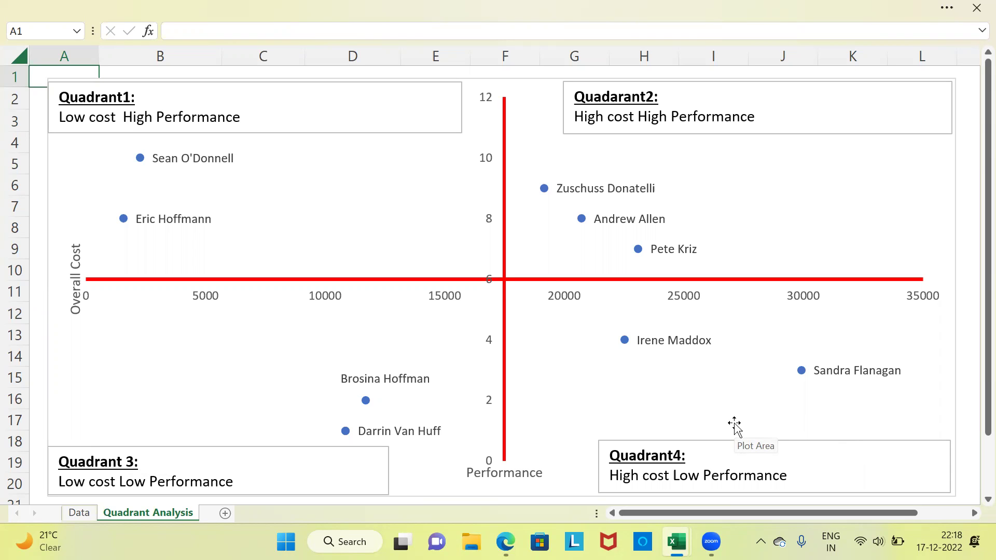
pyautogui.click(79, 514)
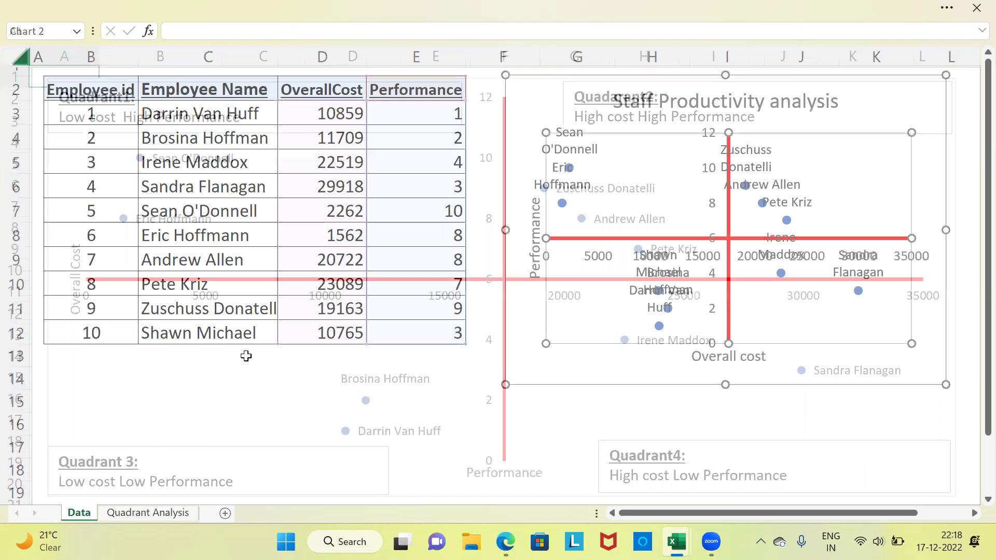
pyautogui.click(88, 381)
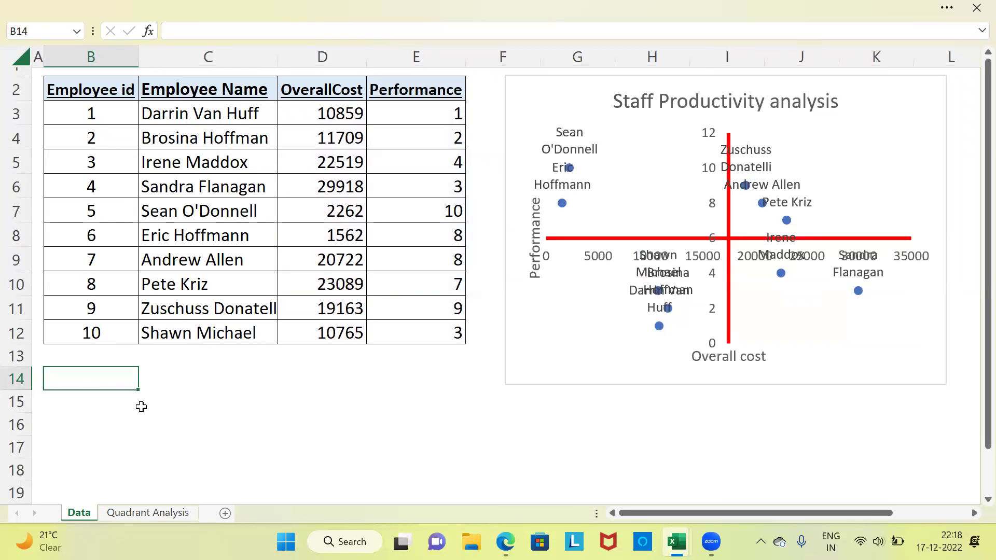
pyautogui.click(157, 512)
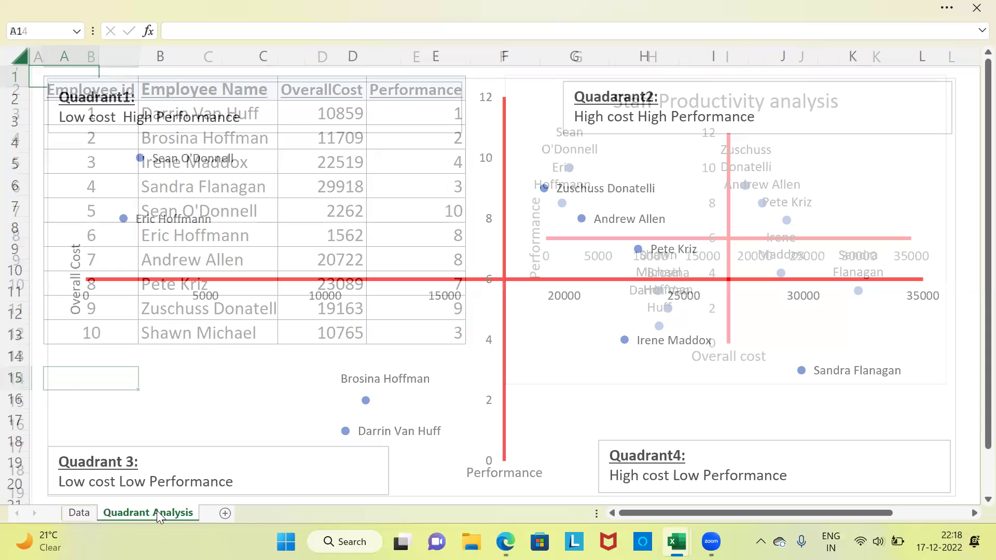